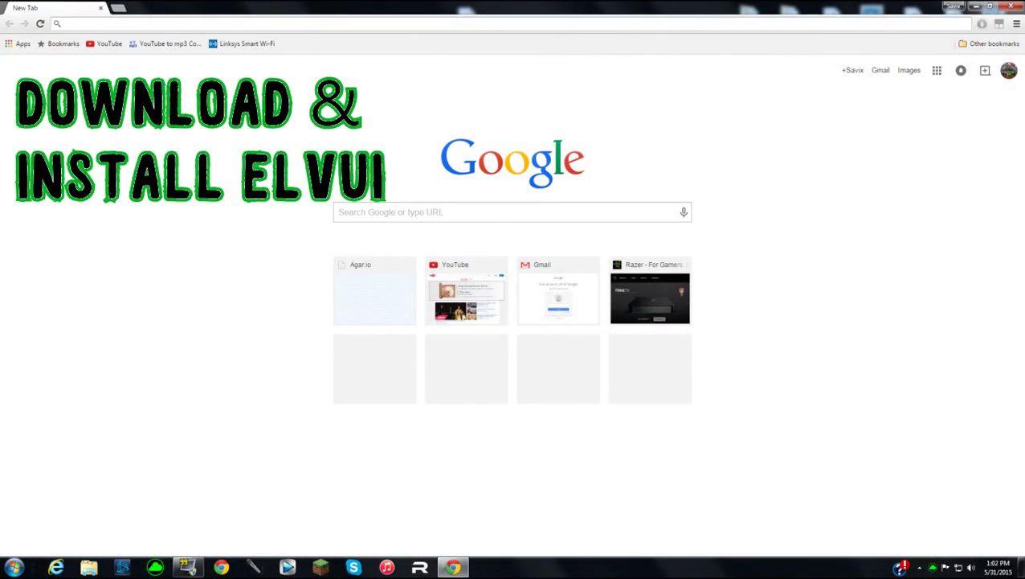
Step: Search Google for 'Elvui' and open the ElvUI - Tukui.org result
{"action": "type", "text": "E"}
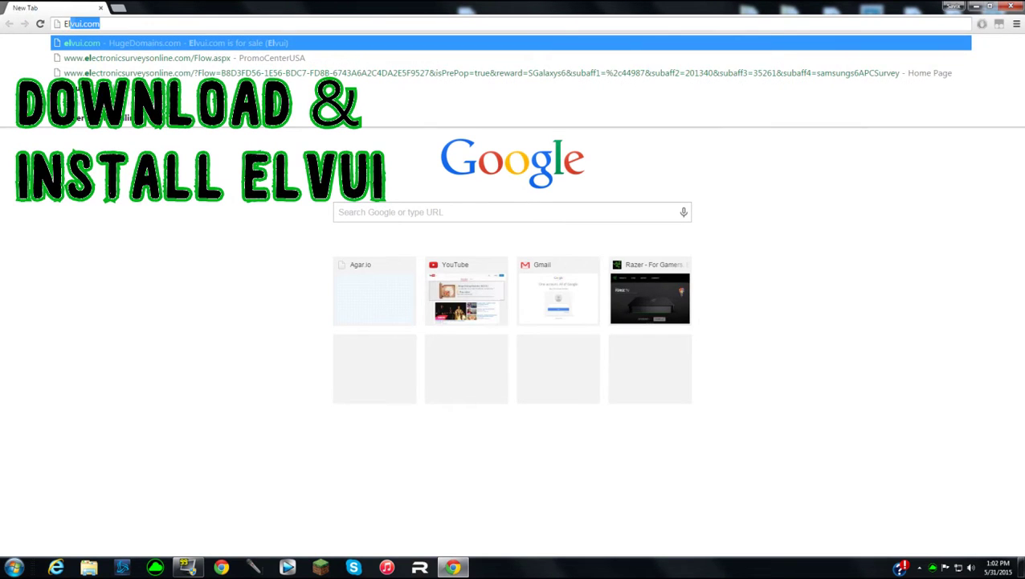
{"action": "type", "text": "lvui"}
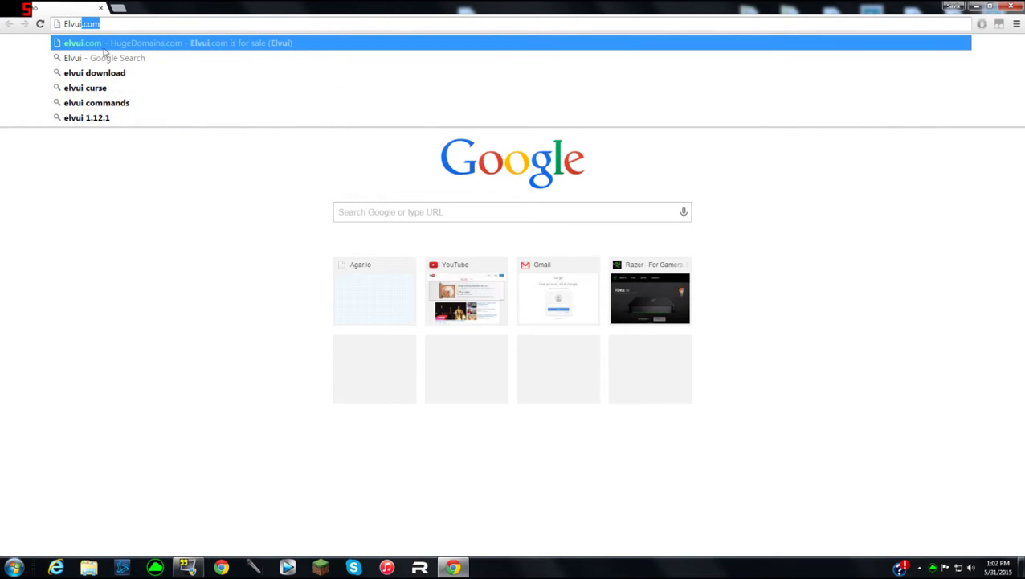
{"action": "left_click", "coordinate": [113, 61]}
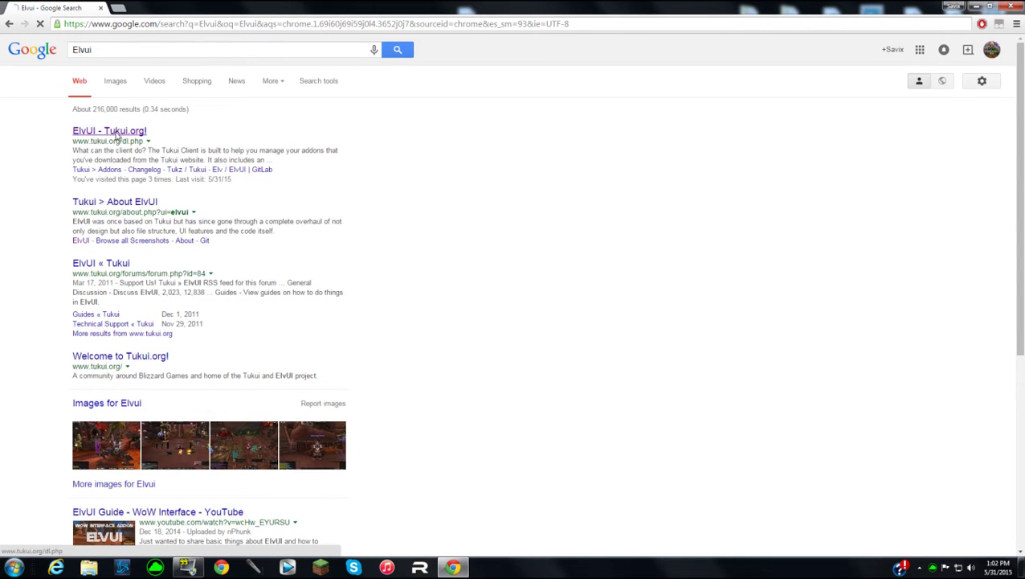
{"action": "left_click", "coordinate": [117, 136]}
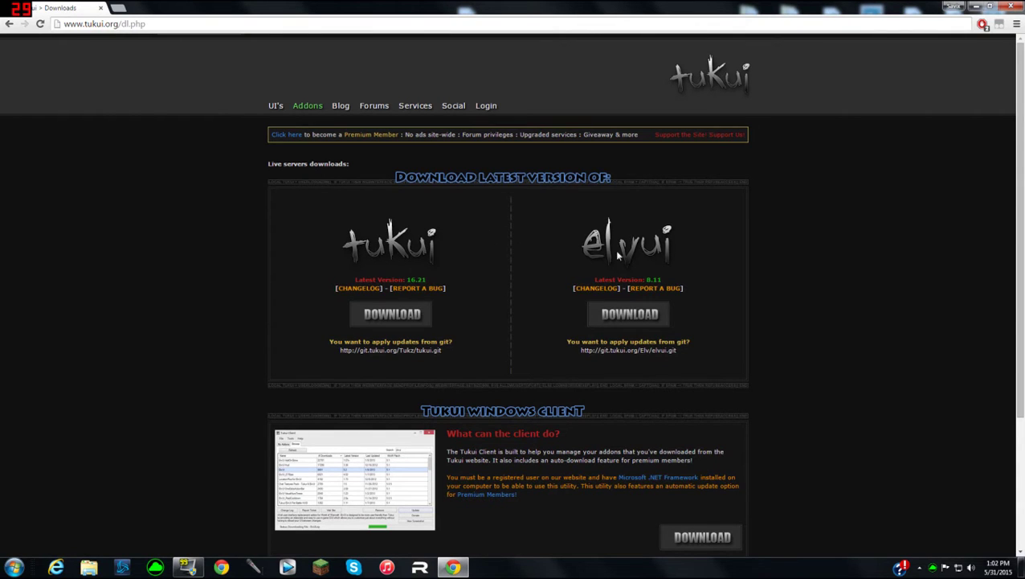
Step: Download elvui-8.11.zip, confirm it in Chrome's Downloads list, then bring up Windows Explorer
{"action": "left_click", "coordinate": [623, 316]}
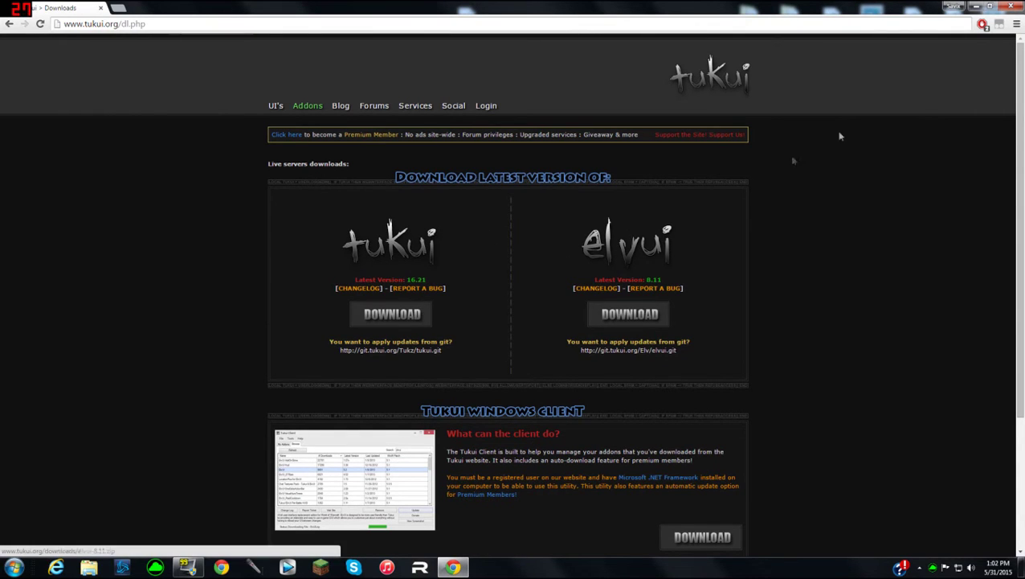
{"action": "left_click", "coordinate": [1016, 25]}
{"action": "left_click", "coordinate": [925, 95]}
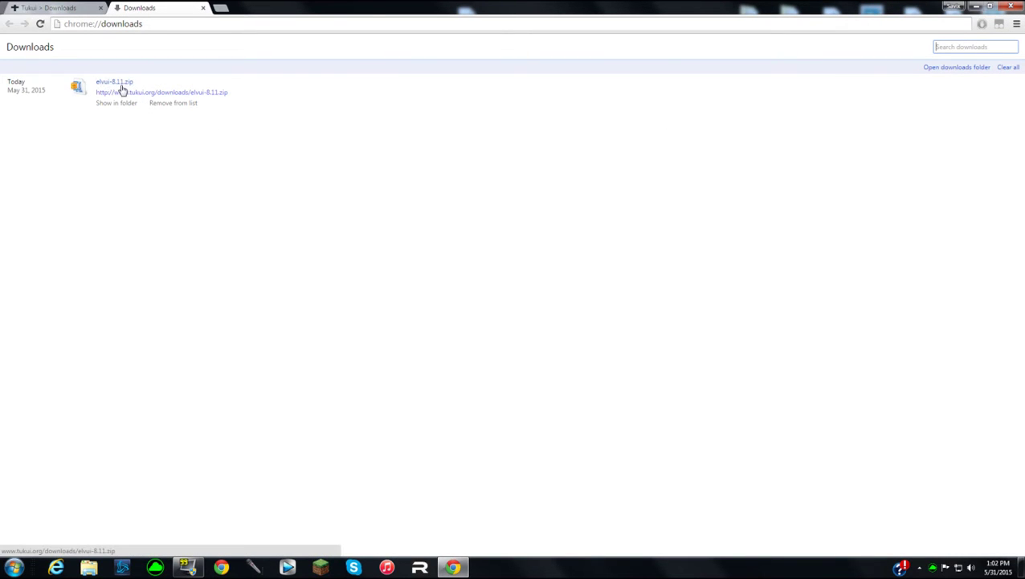
{"action": "left_click", "coordinate": [203, 9]}
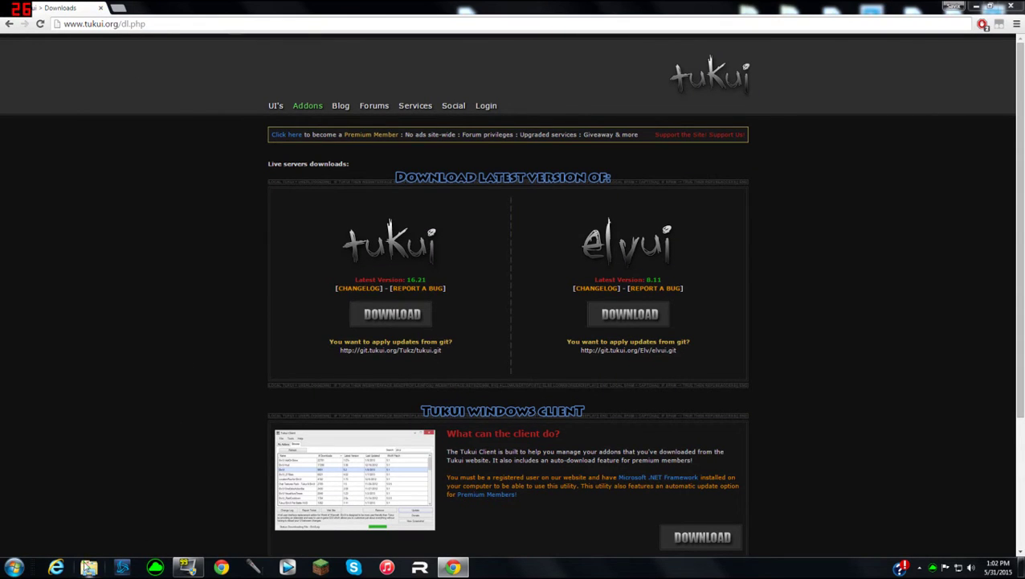
{"action": "left_click", "coordinate": [90, 567]}
{"action": "left_click_drag", "start_coordinate": [162, 70], "coordinate": [555, 86]}
Step: Browse to C:\Program Files (x86)\World of Warcraft\Interface\AddOns
{"action": "left_click", "coordinate": [460, 292]}
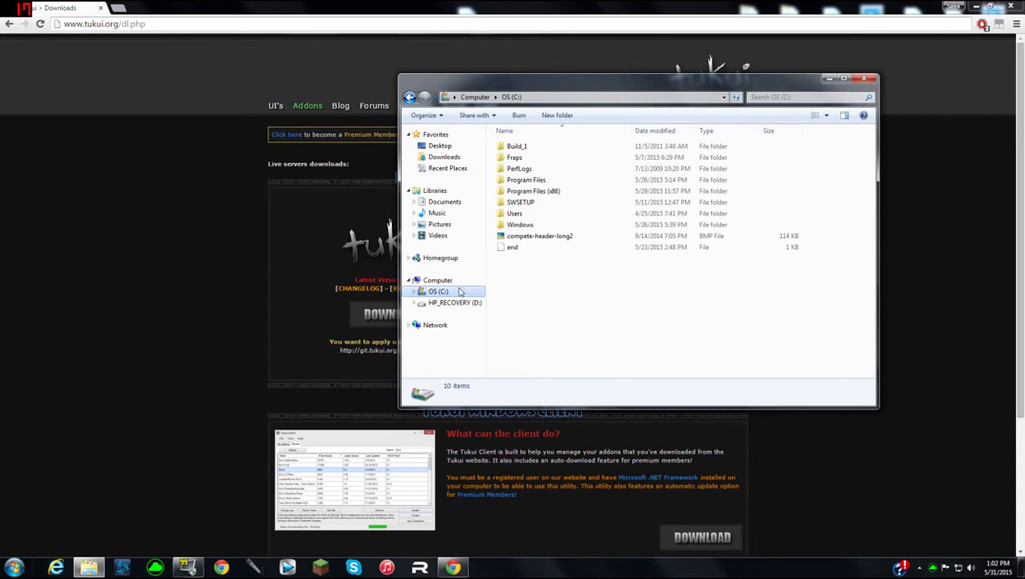
{"action": "double_click", "coordinate": [539, 193]}
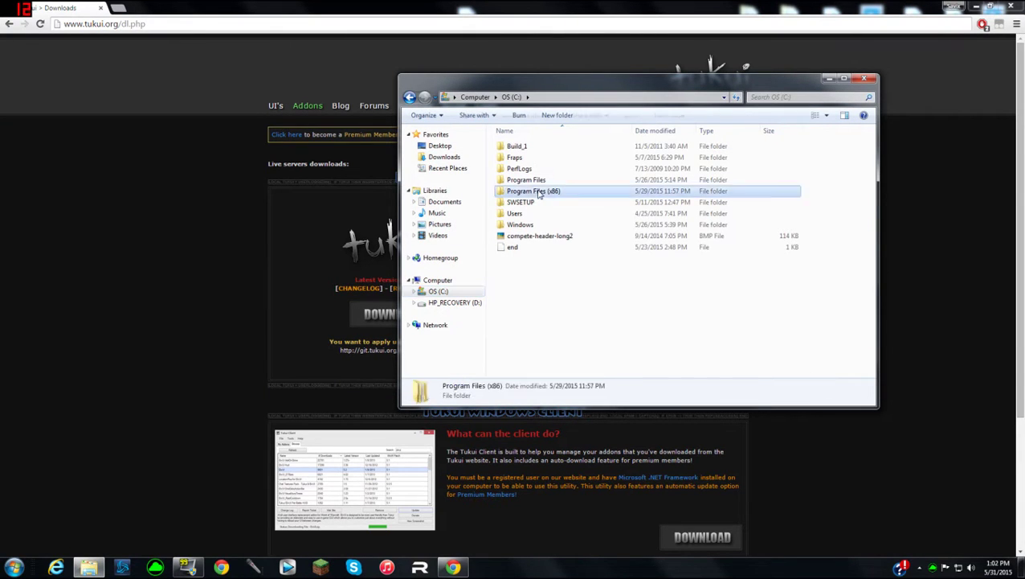
{"action": "double_click", "coordinate": [550, 159]}
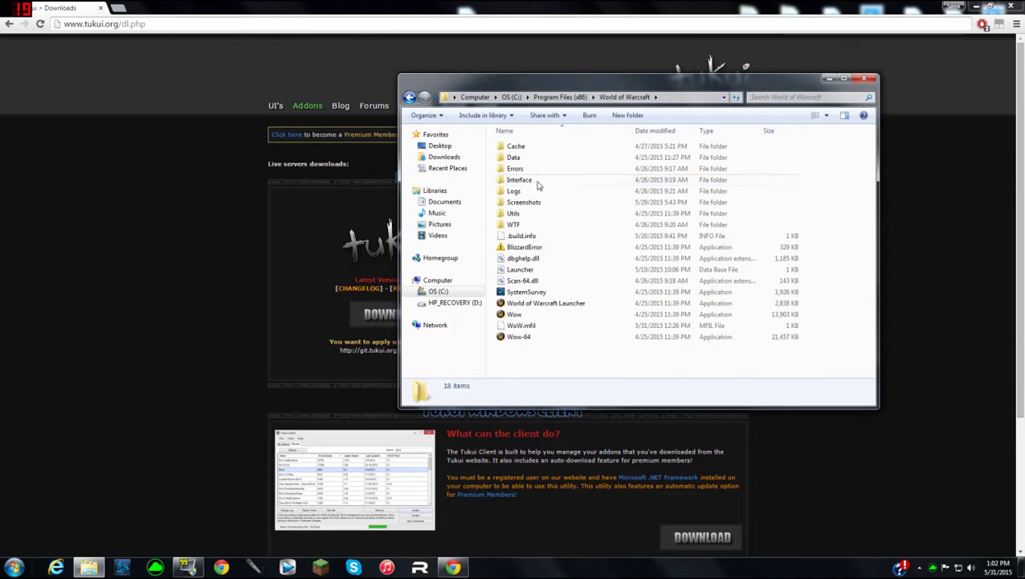
{"action": "double_click", "coordinate": [541, 179]}
{"action": "double_click", "coordinate": [539, 147]}
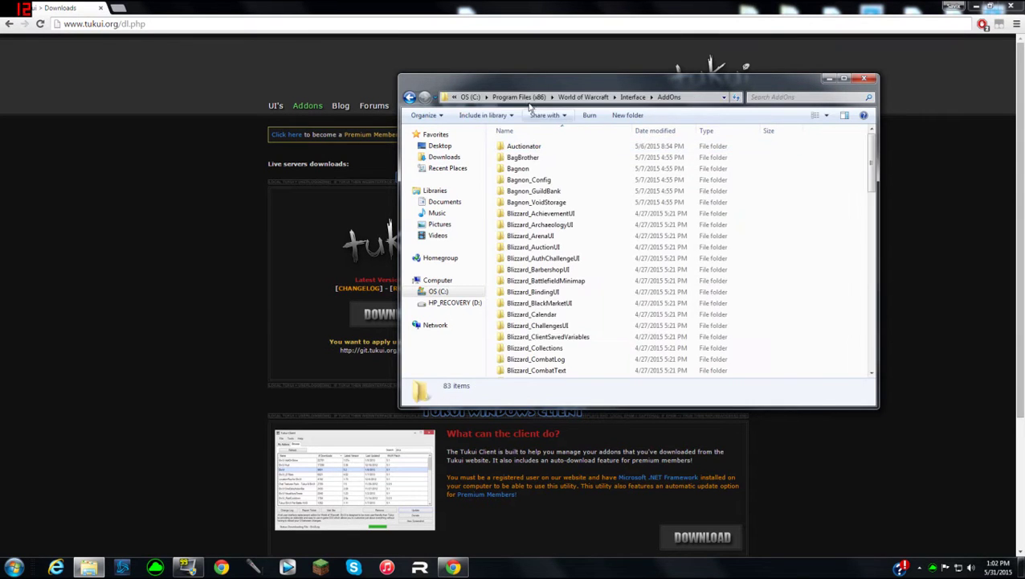
{"action": "left_click_drag", "start_coordinate": [557, 90], "coordinate": [638, 91]}
Step: Open a second Explorer window on the Downloads folder beside AddOns
{"action": "right_click", "coordinate": [96, 568]}
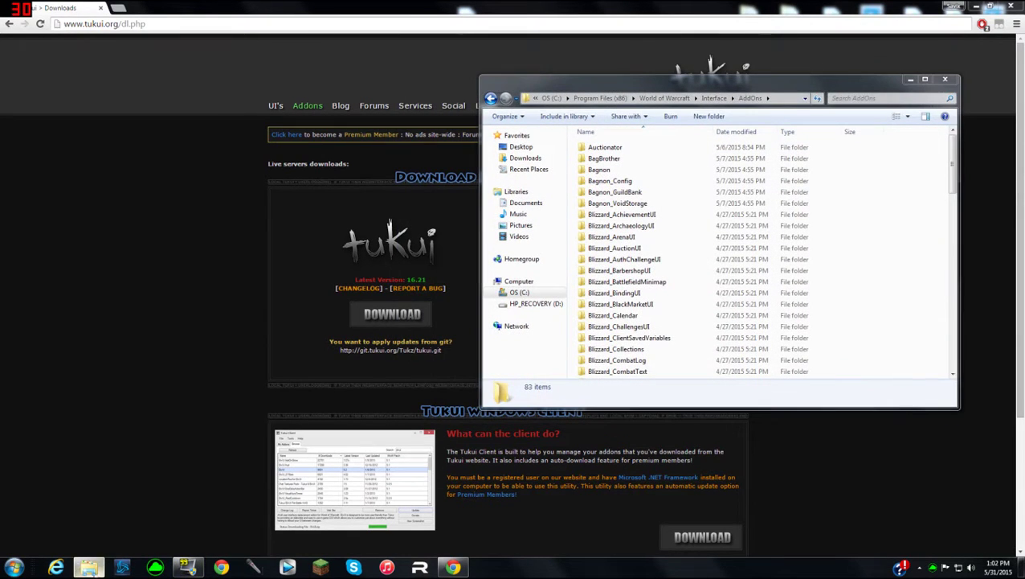
{"action": "left_click", "coordinate": [64, 513]}
{"action": "left_click_drag", "start_coordinate": [555, 97], "coordinate": [68, 90]}
{"action": "left_click", "coordinate": [87, 171]}
{"action": "left_click_drag", "start_coordinate": [241, 89], "coordinate": [178, 86]}
Step: Open the elvui-8.11 zip with WinZip
{"action": "left_click", "coordinate": [229, 199]}
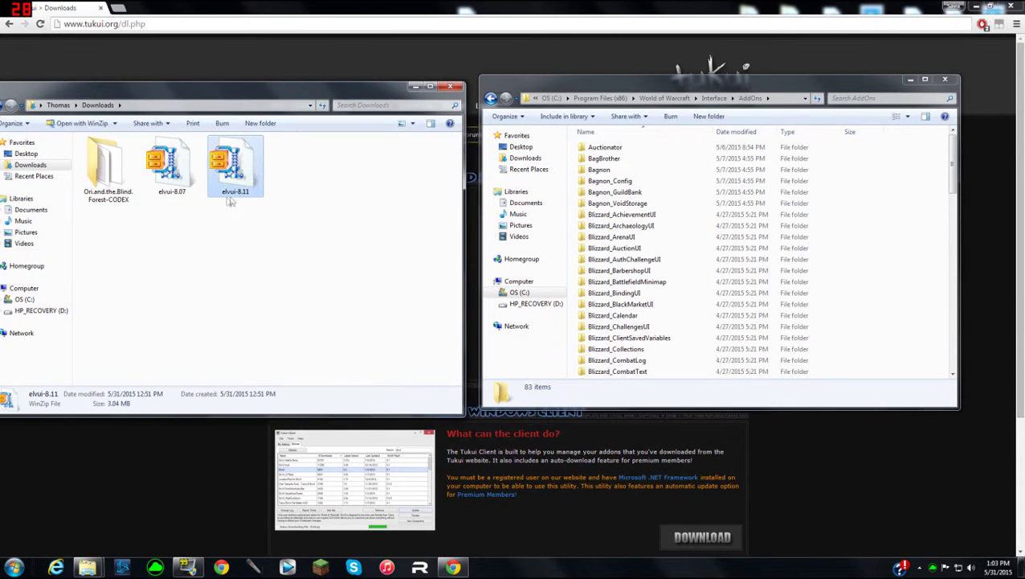
{"action": "left_click", "coordinate": [172, 181]}
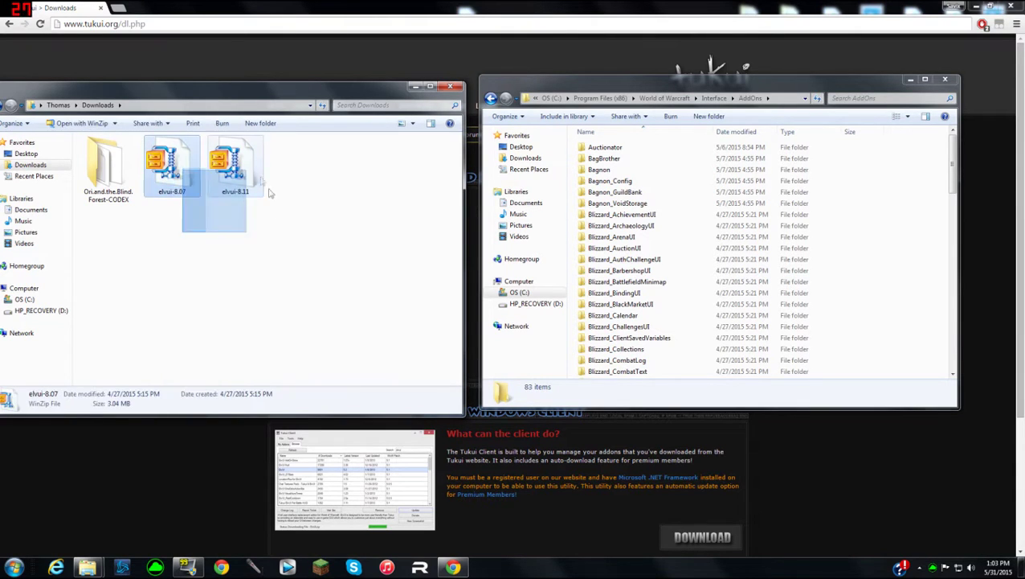
{"action": "left_click_drag", "start_coordinate": [283, 237], "coordinate": [241, 247]}
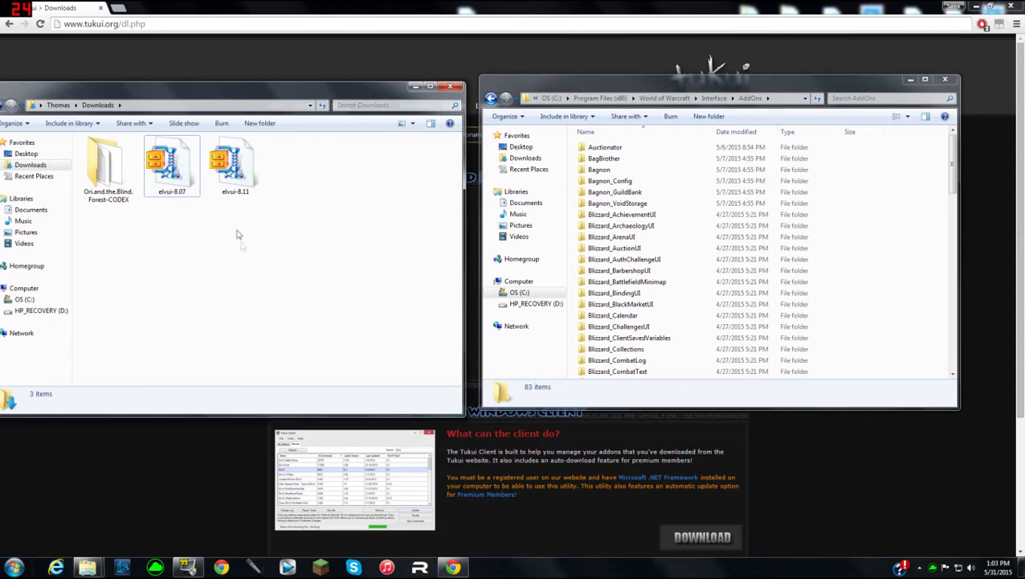
{"action": "left_click", "coordinate": [229, 179]}
{"action": "right_click", "coordinate": [231, 177]}
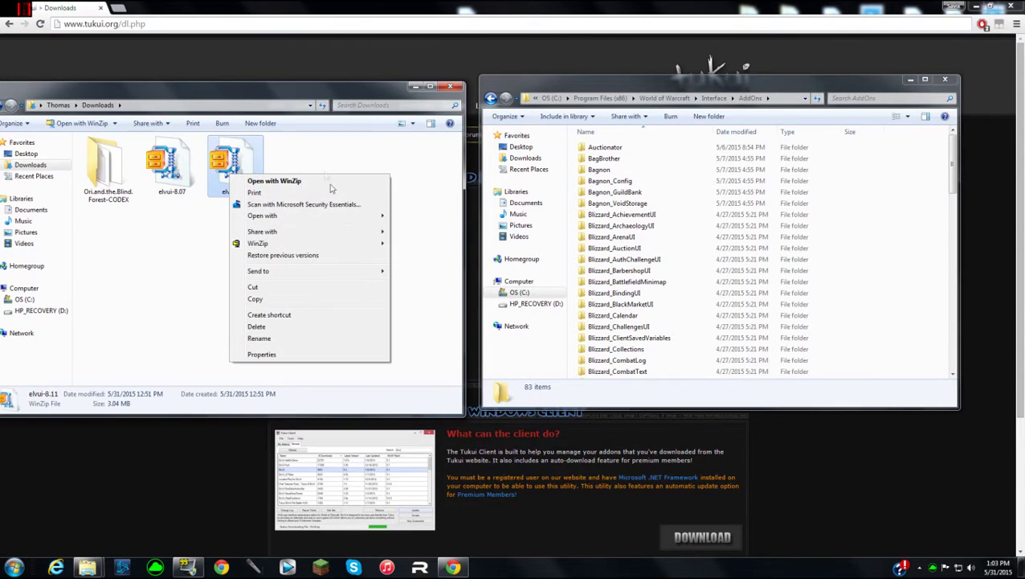
{"action": "left_click", "coordinate": [258, 181]}
{"action": "left_click_drag", "start_coordinate": [342, 189], "coordinate": [144, 72]}
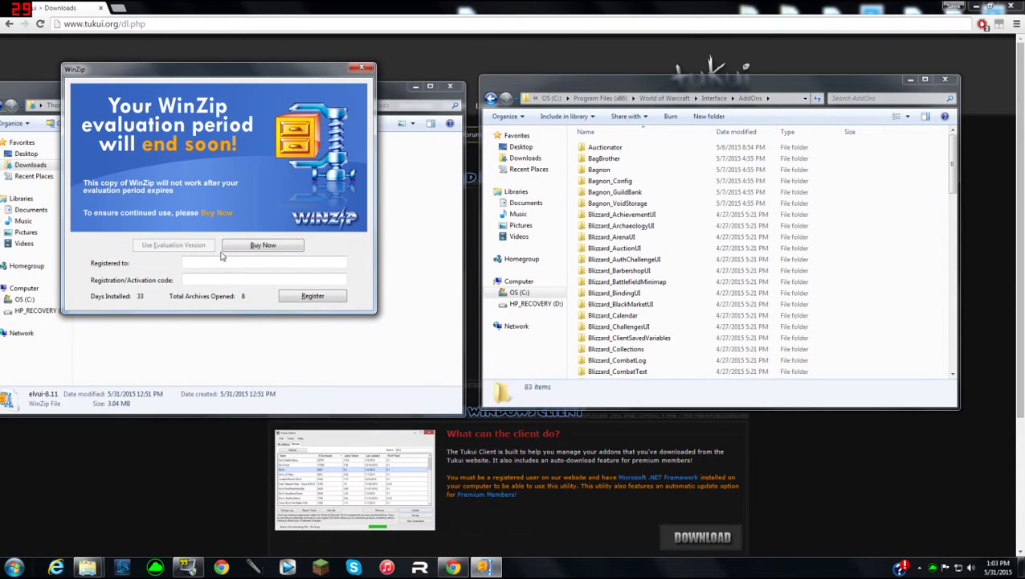
Step: Extract the ElvUI and ElvUI_Config folders into AddOns, then close WinZip and Downloads
{"action": "left_click", "coordinate": [180, 246]}
{"action": "left_click_drag", "start_coordinate": [239, 267], "coordinate": [176, 164]}
{"action": "left_click_drag", "start_coordinate": [954, 168], "coordinate": [955, 304]}
{"action": "left_click", "coordinate": [606, 219]}
{"action": "left_click", "coordinate": [596, 208]}
{"action": "left_click_drag", "start_coordinate": [322, 274], "coordinate": [332, 232]}
{"action": "left_click", "coordinate": [398, 77]}
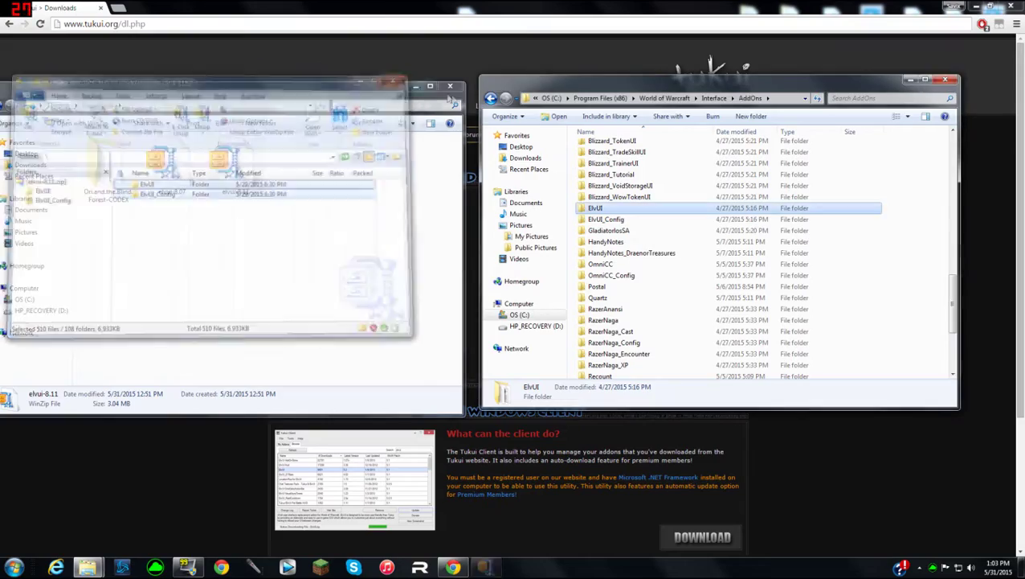
{"action": "left_click", "coordinate": [450, 85]}
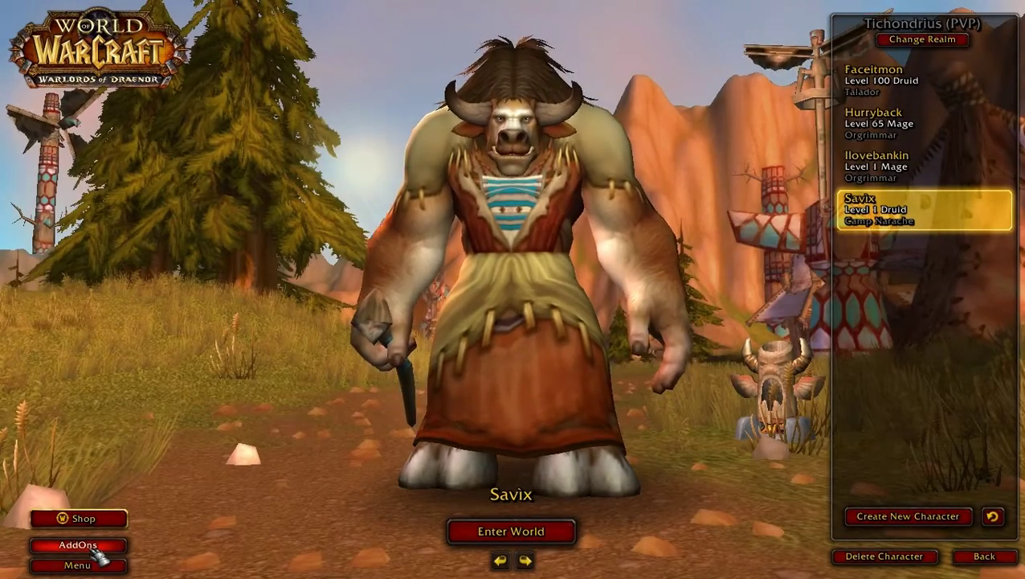
Step: Disable all addons except ElvUI and ElvUI Config, then enter the world
{"action": "left_click", "coordinate": [78, 545]}
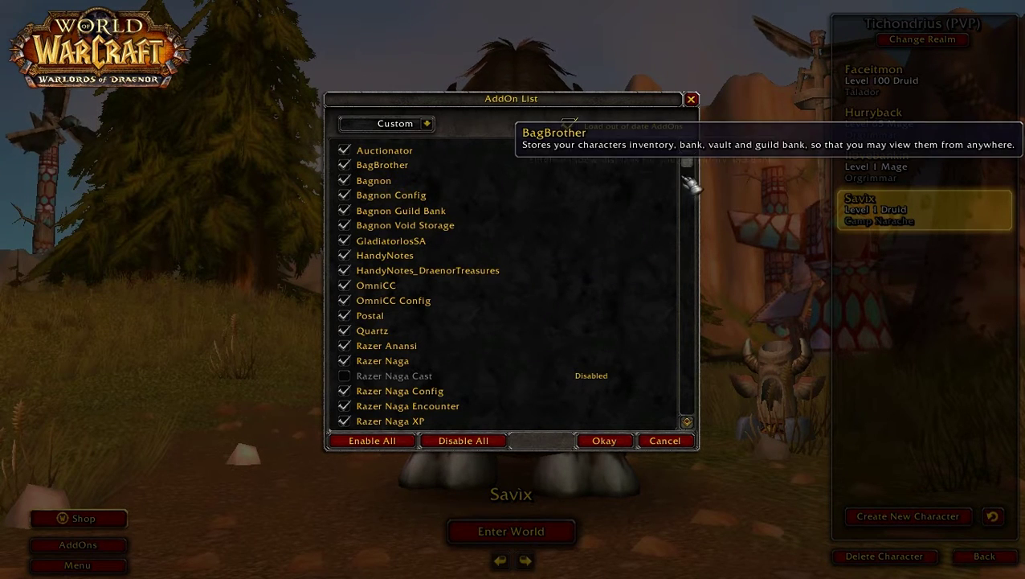
{"action": "left_click", "coordinate": [463, 439]}
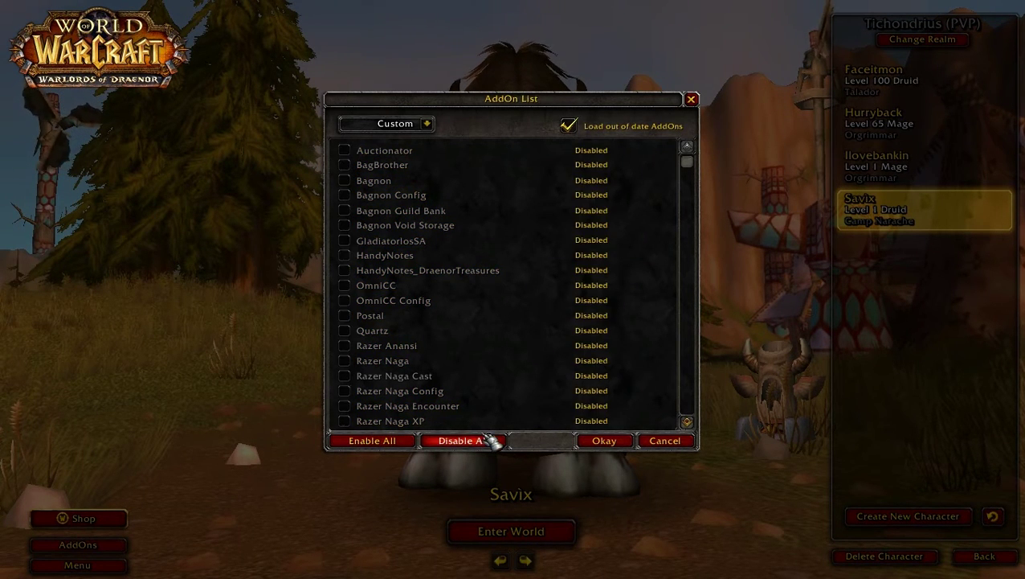
{"action": "left_click_drag", "start_coordinate": [688, 161], "coordinate": [689, 414]}
{"action": "left_click", "coordinate": [344, 421]}
{"action": "left_click", "coordinate": [344, 406]}
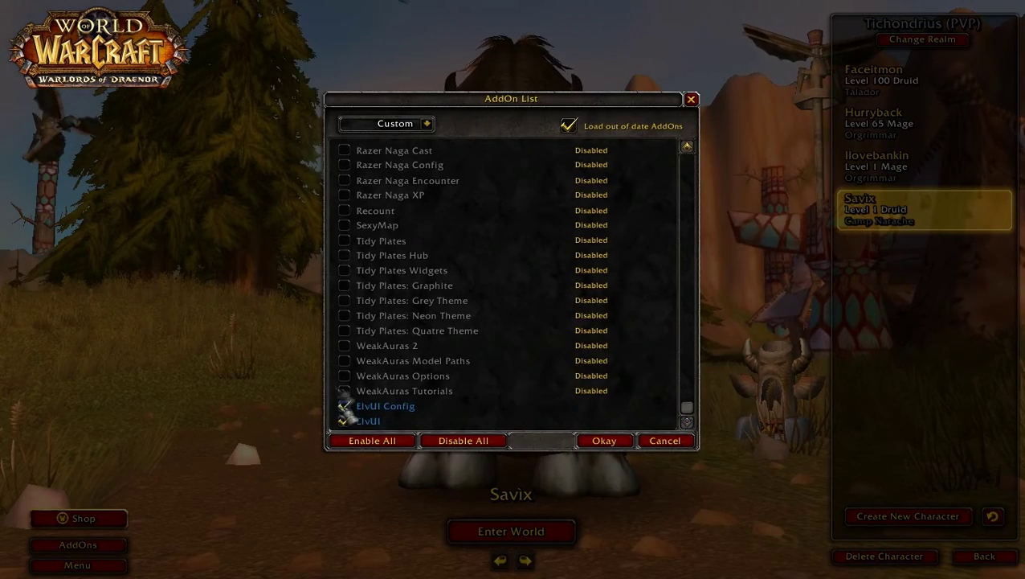
{"action": "left_click", "coordinate": [599, 441]}
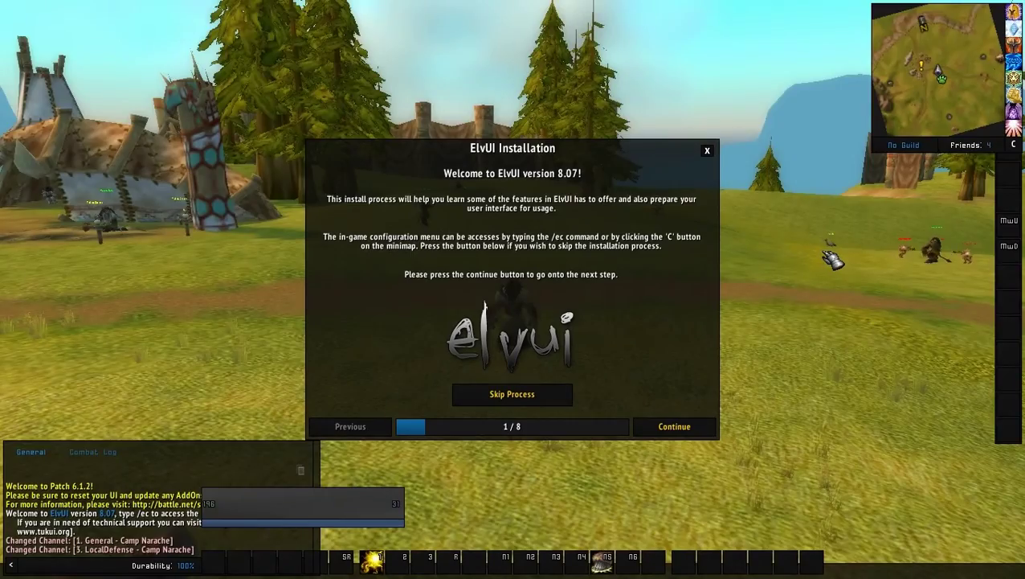
Step: Start the ElvUI installer and apply its recommended CVars and chat setup
{"action": "key", "text": "a"}
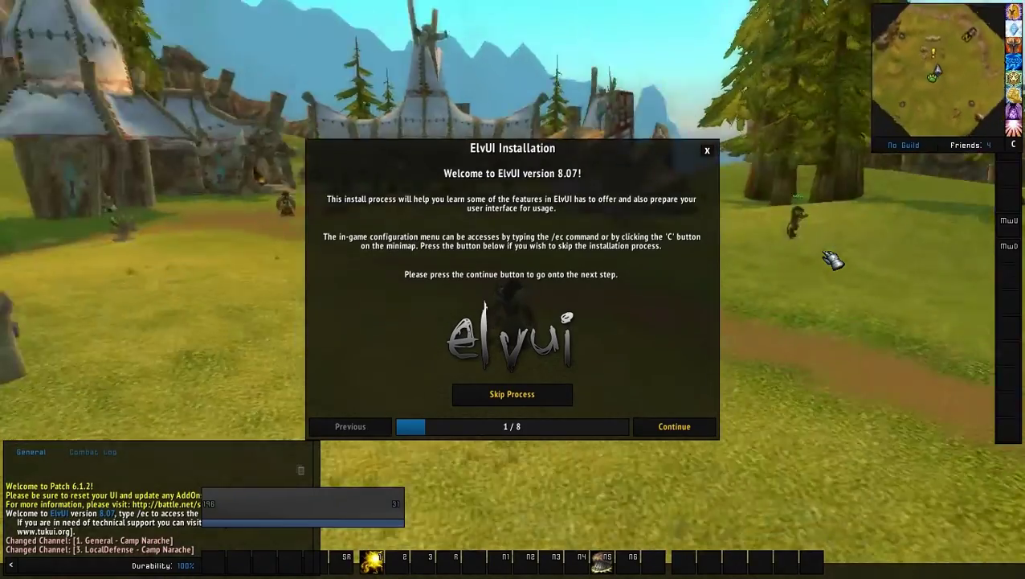
{"action": "key", "text": "a"}
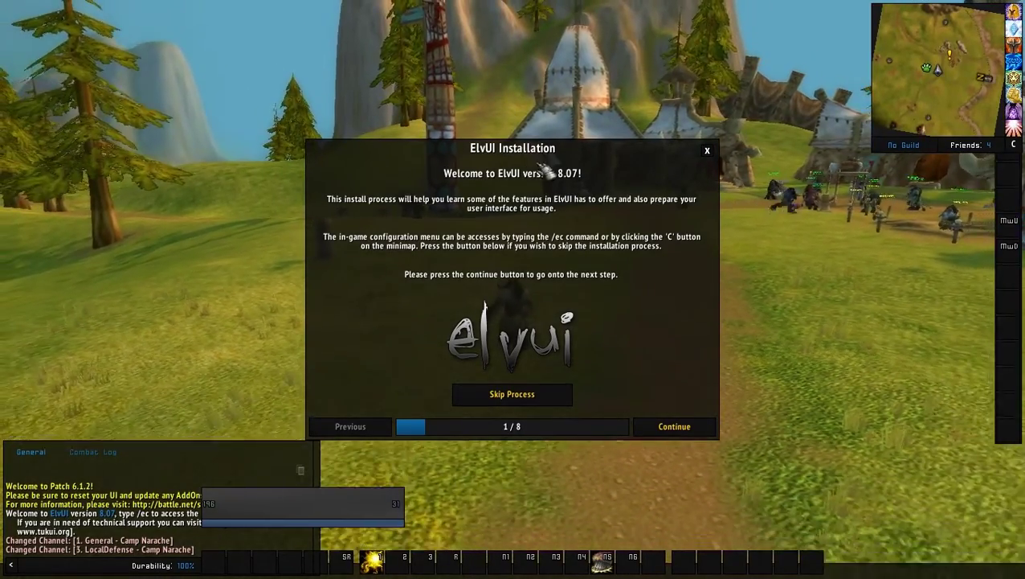
{"action": "key", "text": "a"}
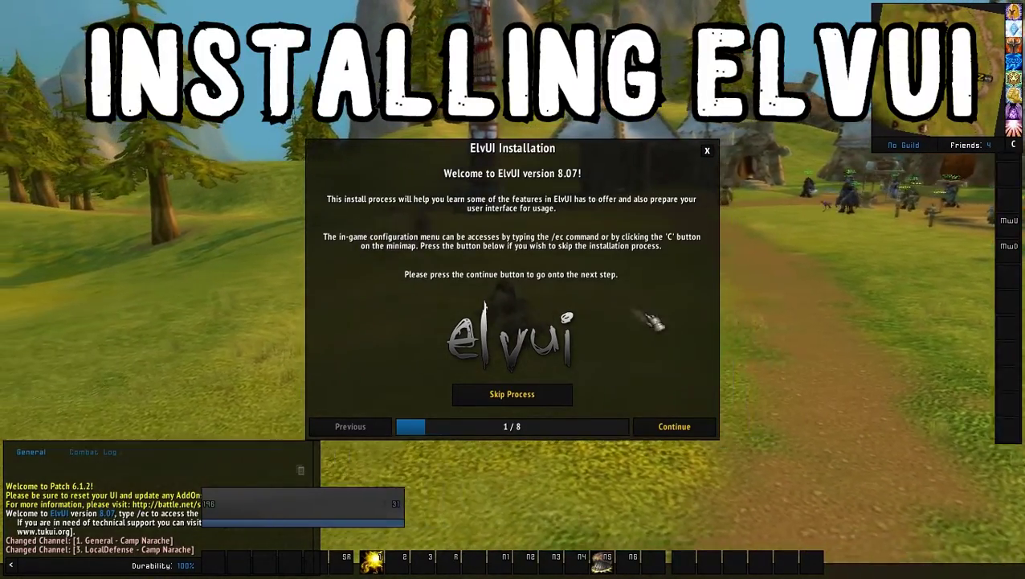
{"action": "key", "text": "w"}
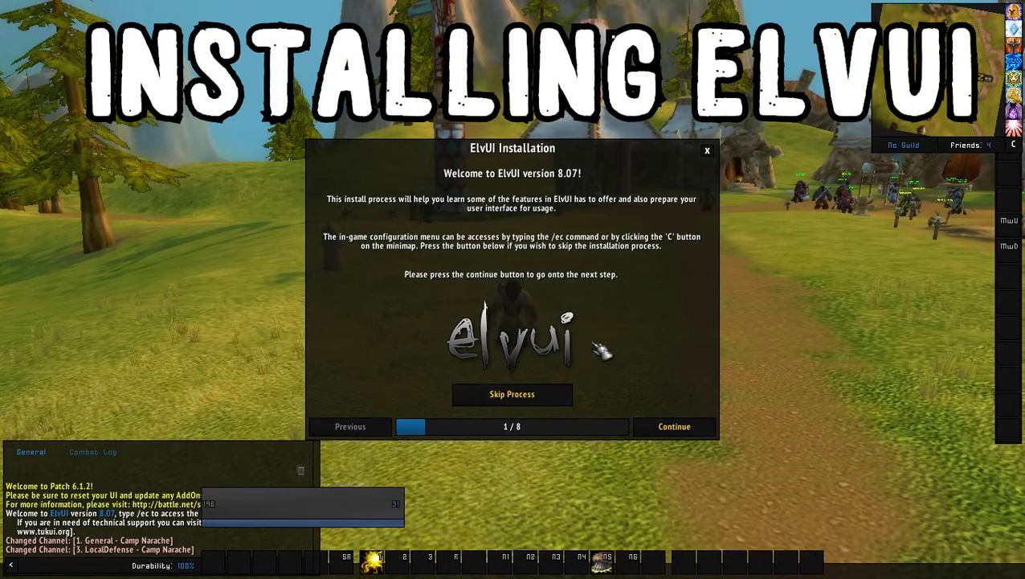
{"action": "left_click", "coordinate": [692, 428]}
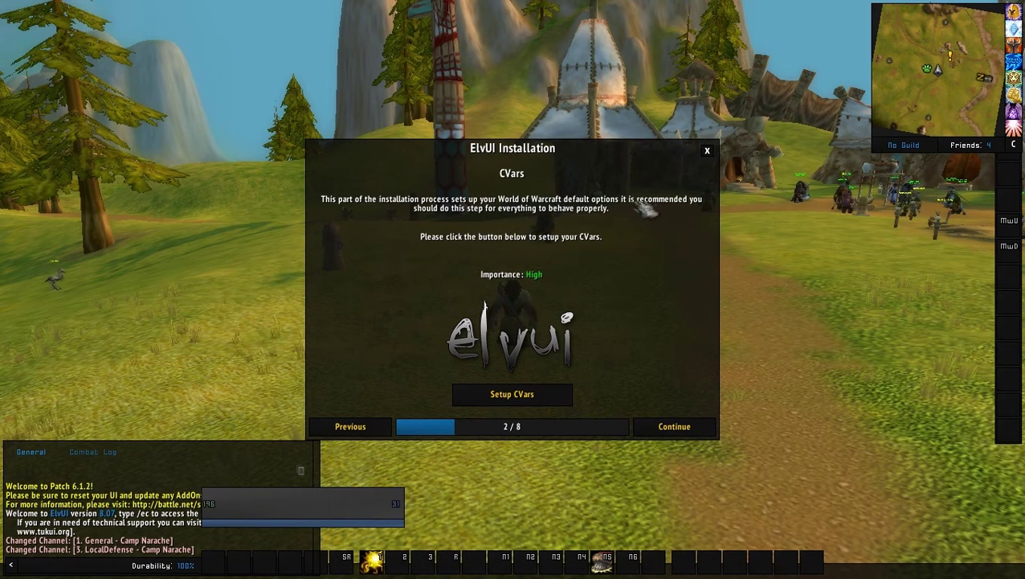
{"action": "left_click", "coordinate": [563, 394]}
{"action": "left_click", "coordinate": [678, 430]}
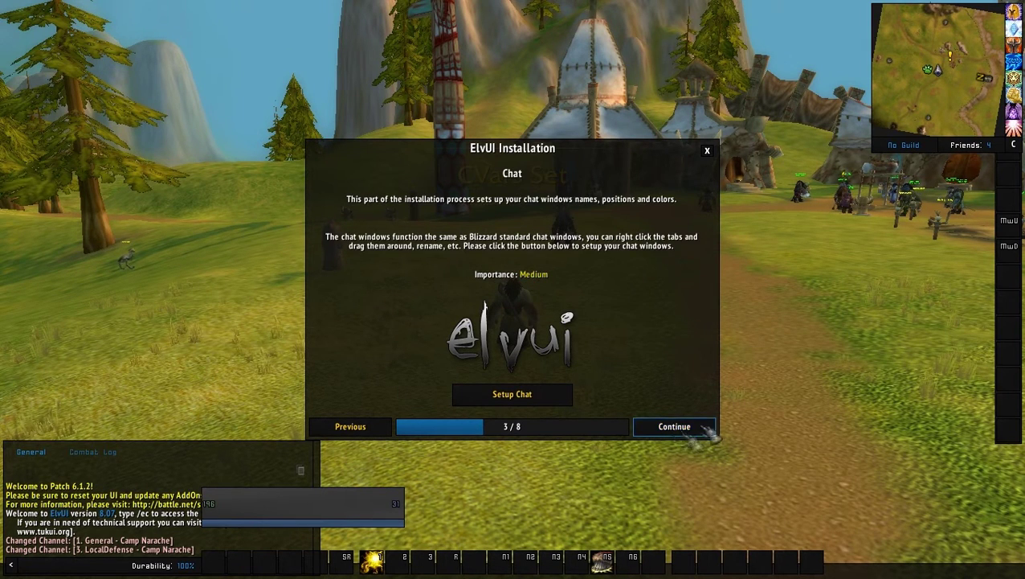
{"action": "left_click", "coordinate": [498, 394]}
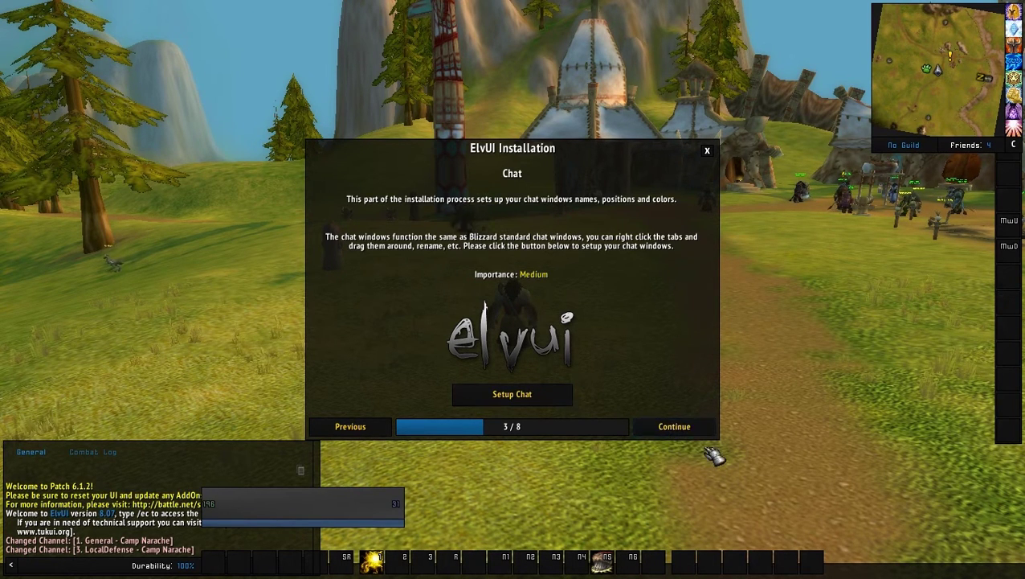
Step: Choose the class-coloured theme and the low-resolution layout
{"action": "left_click", "coordinate": [696, 426]}
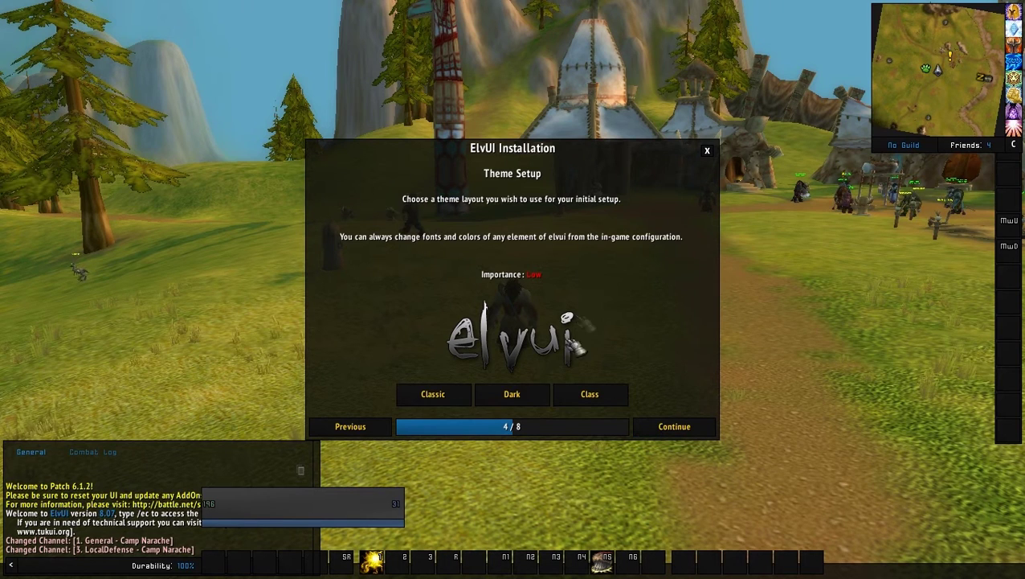
{"action": "left_click", "coordinate": [458, 395]}
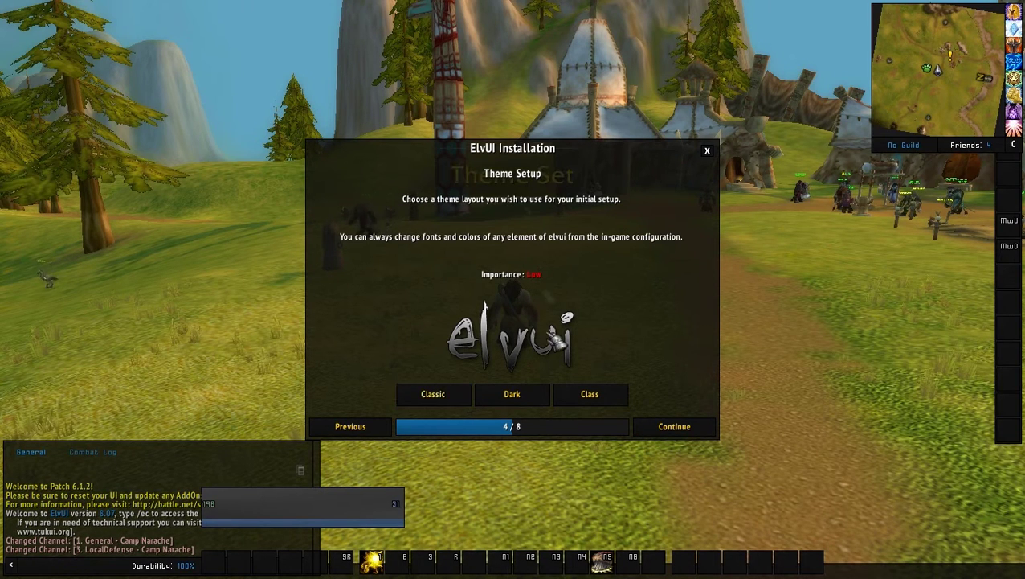
{"action": "left_click", "coordinate": [542, 396]}
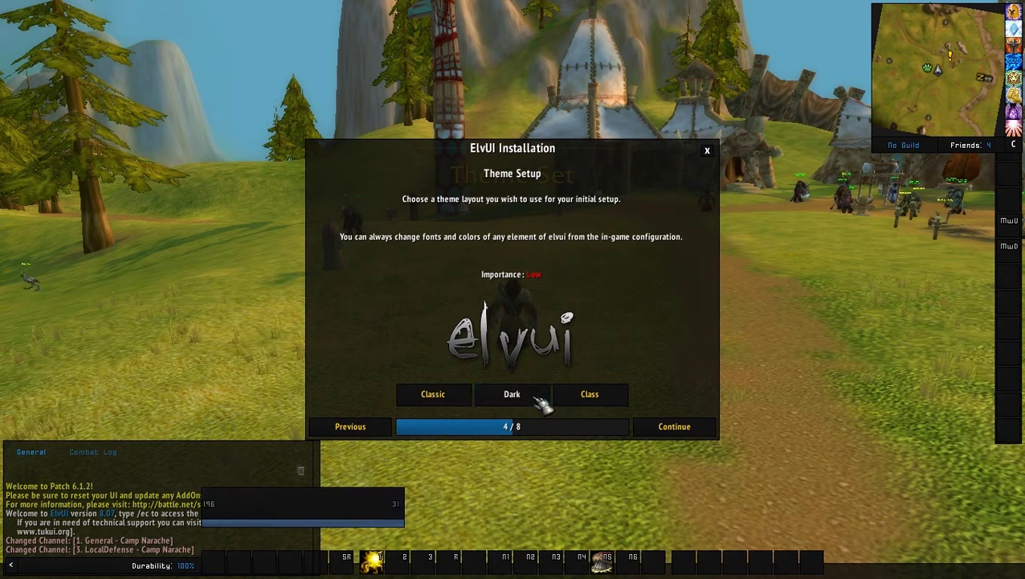
{"action": "left_click", "coordinate": [604, 395]}
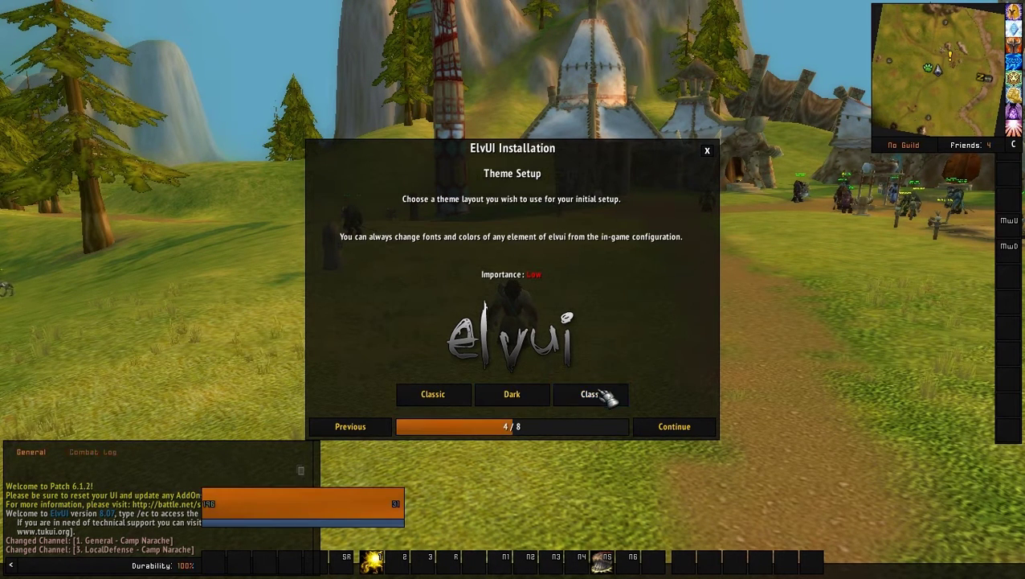
{"action": "left_click", "coordinate": [334, 479]}
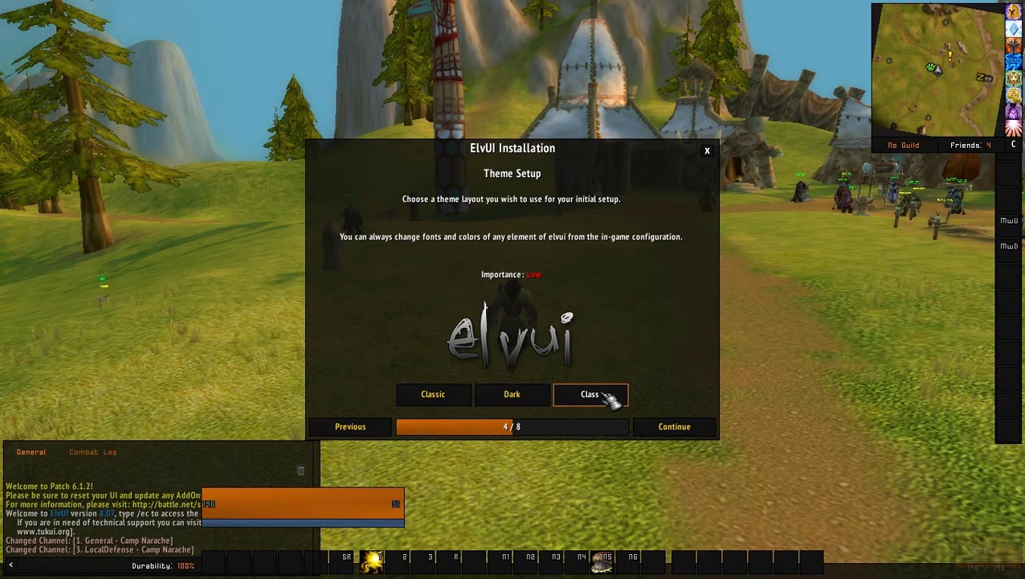
{"action": "left_click", "coordinate": [658, 427]}
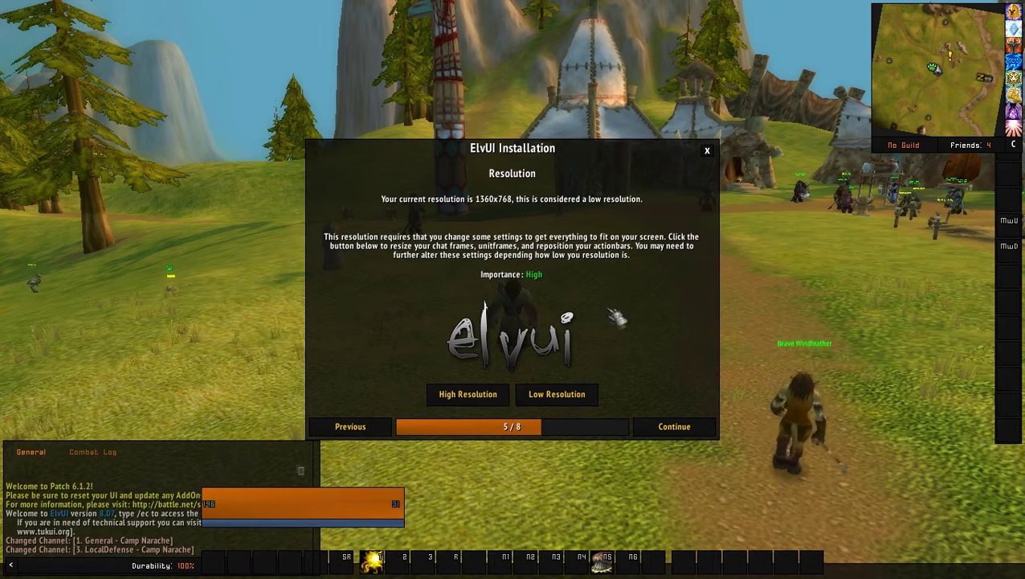
{"action": "left_click", "coordinate": [573, 397]}
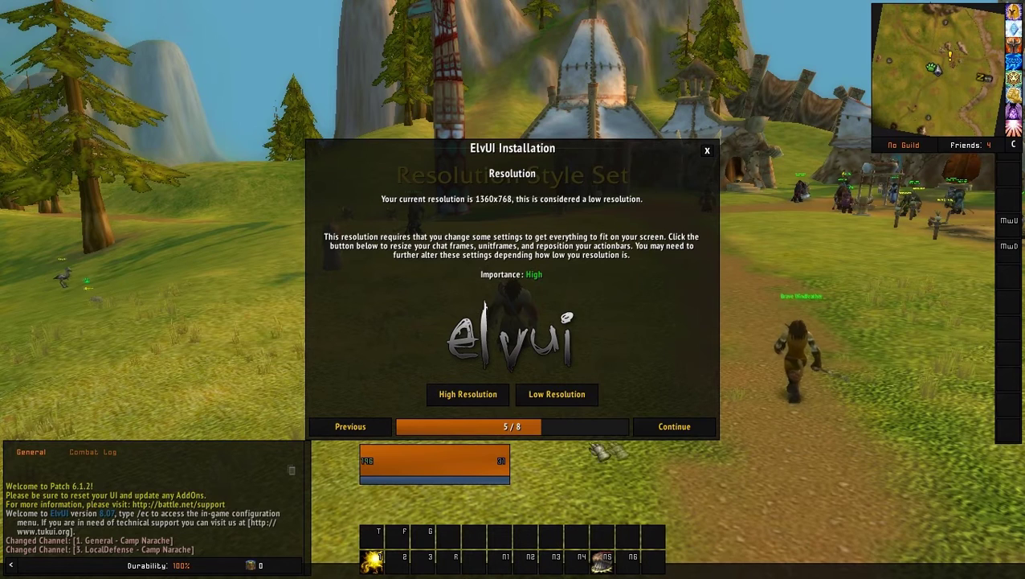
Step: Pick the Caster DPS layout, use both aura bars and icons, and finish with a reload
{"action": "left_click", "coordinate": [663, 427]}
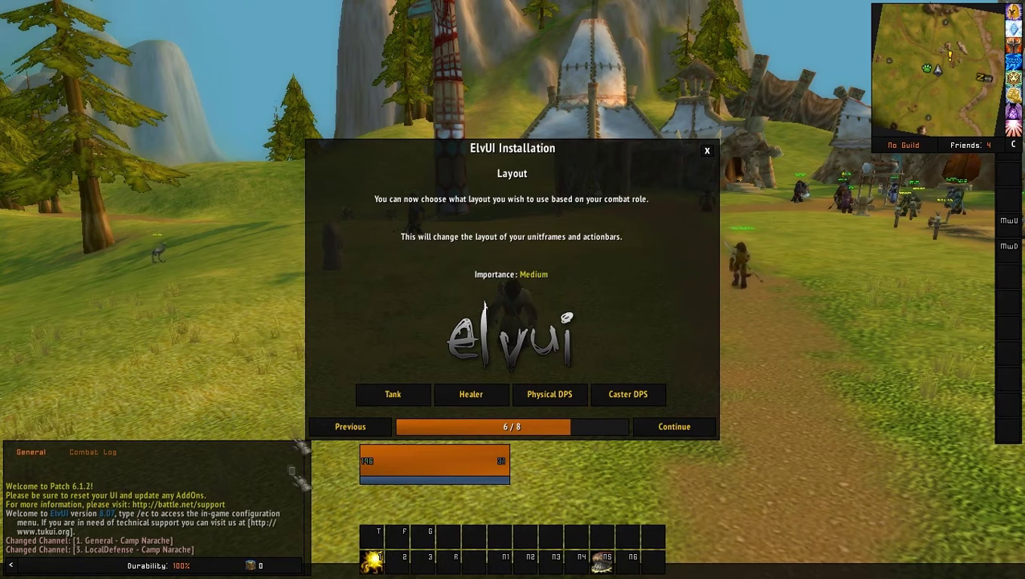
{"action": "left_click", "coordinate": [563, 394]}
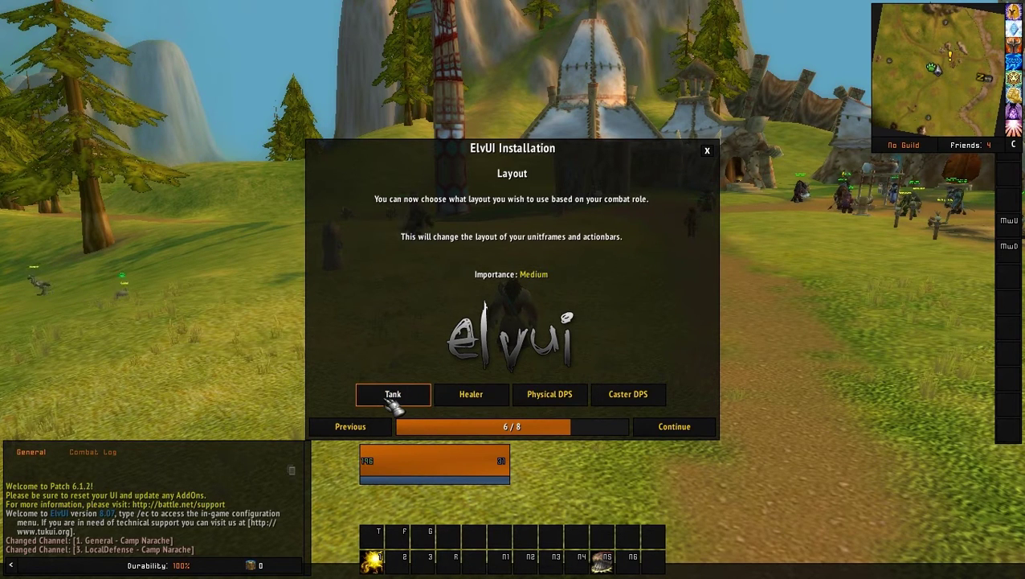
{"action": "left_click", "coordinate": [630, 395]}
{"action": "left_click", "coordinate": [677, 426]}
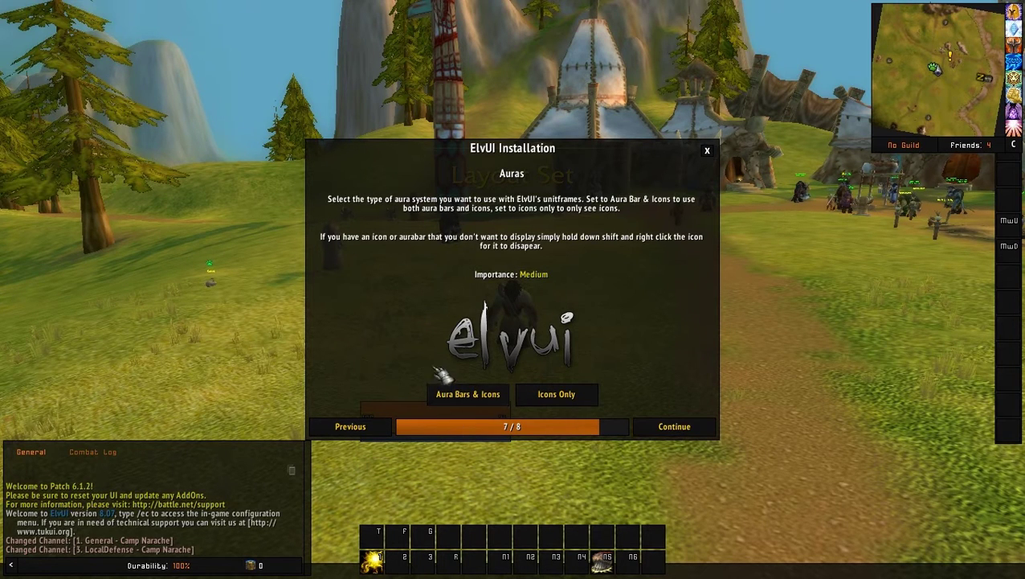
{"action": "left_click", "coordinate": [459, 395]}
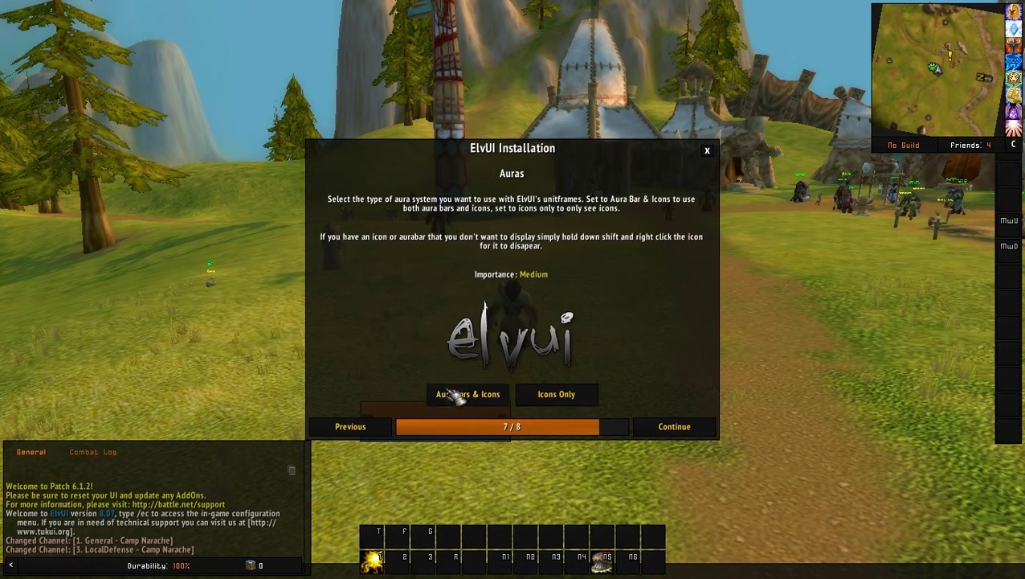
{"action": "left_click", "coordinate": [674, 428]}
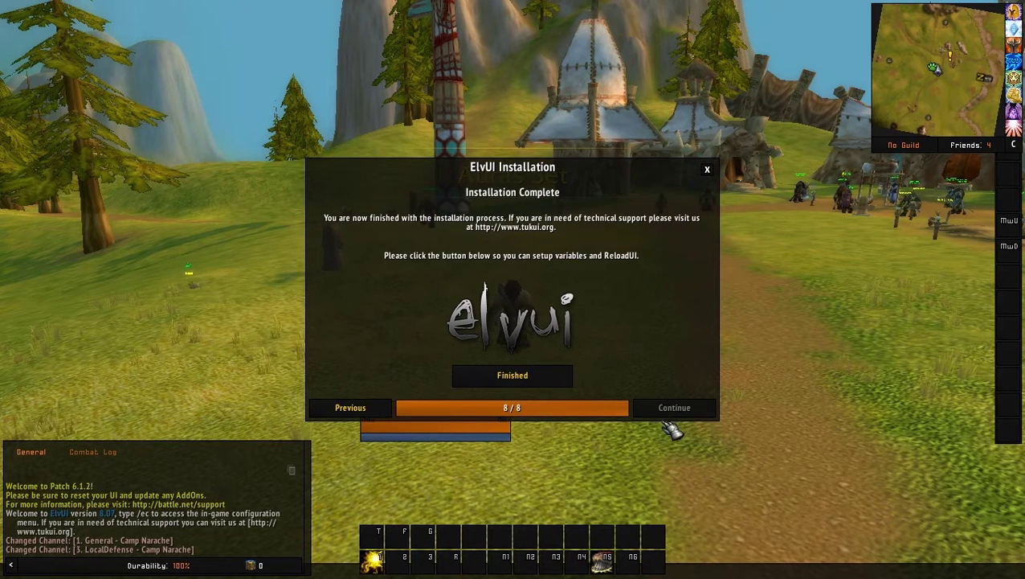
{"action": "left_click", "coordinate": [520, 378]}
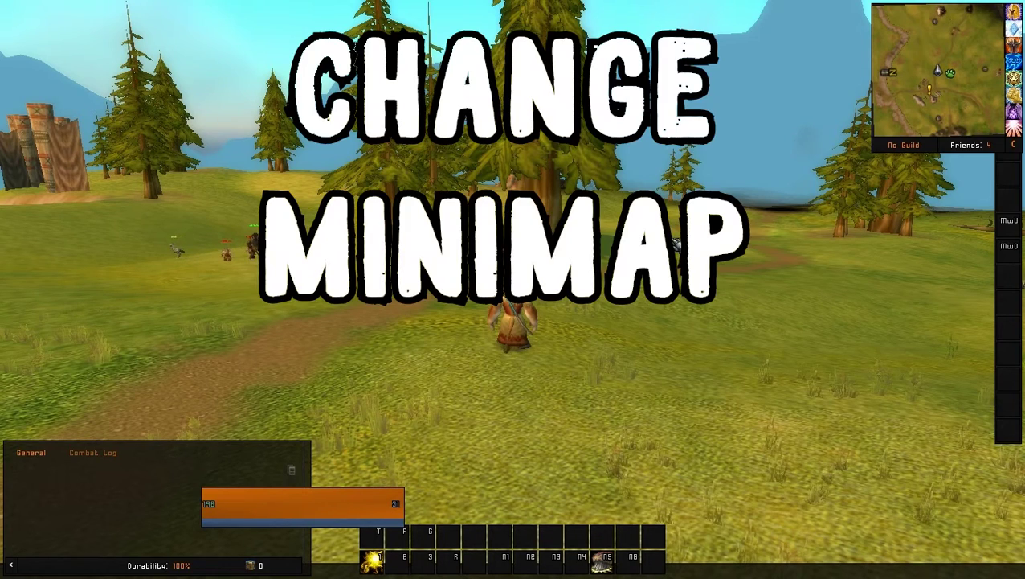
Step: Uncheck Enable under General > Minimap in /elvui and accept the reload
{"action": "type", "text": "/elvu"}
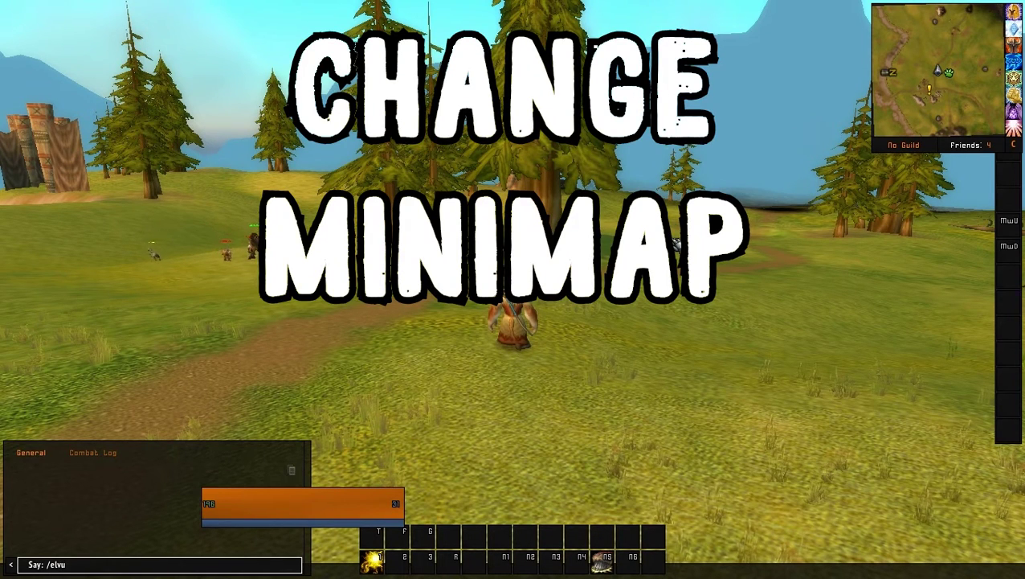
{"action": "type", "text": "i"}
{"action": "key", "text": "Return"}
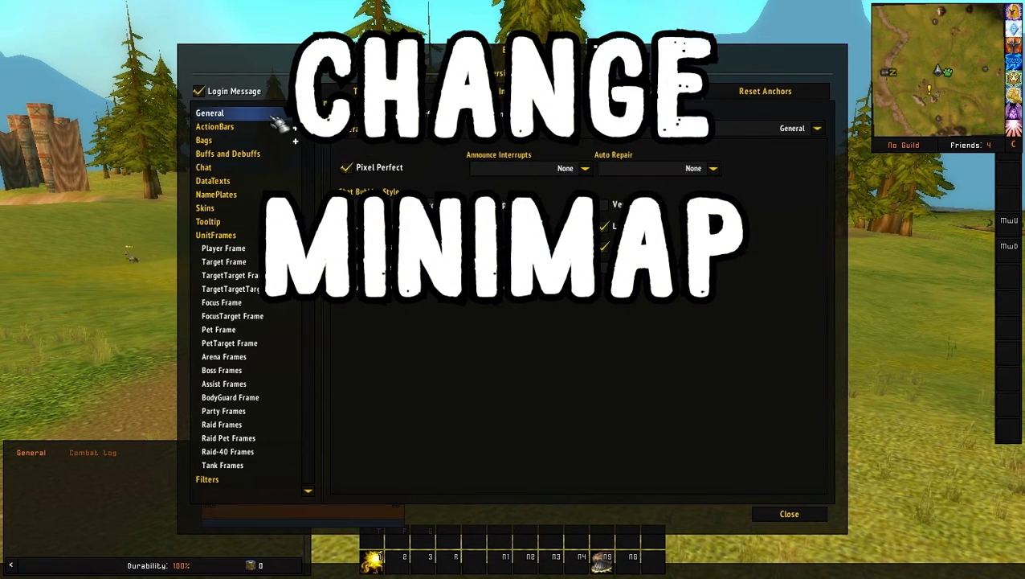
{"action": "left_click", "coordinate": [295, 234]}
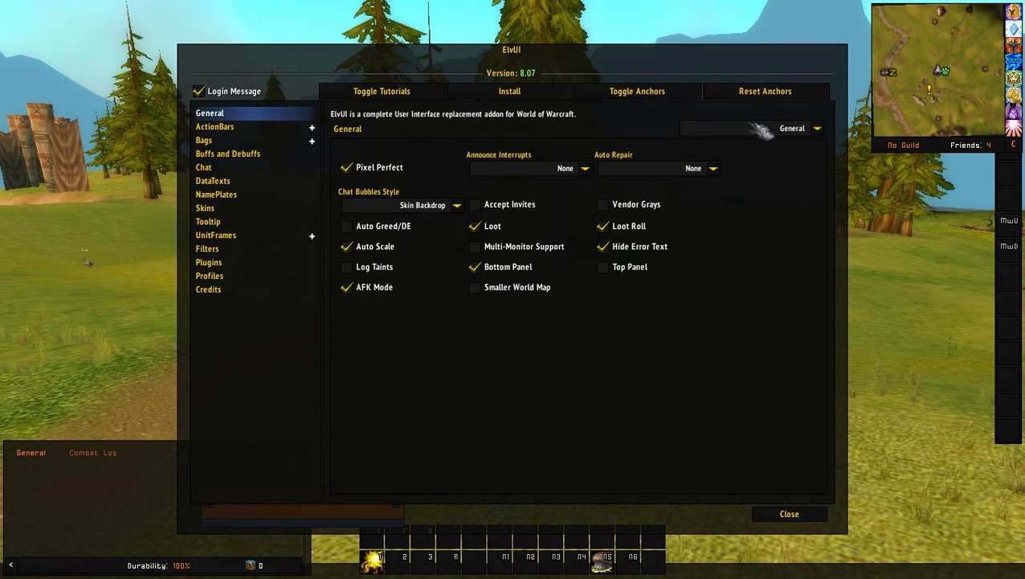
{"action": "left_click", "coordinate": [817, 128]}
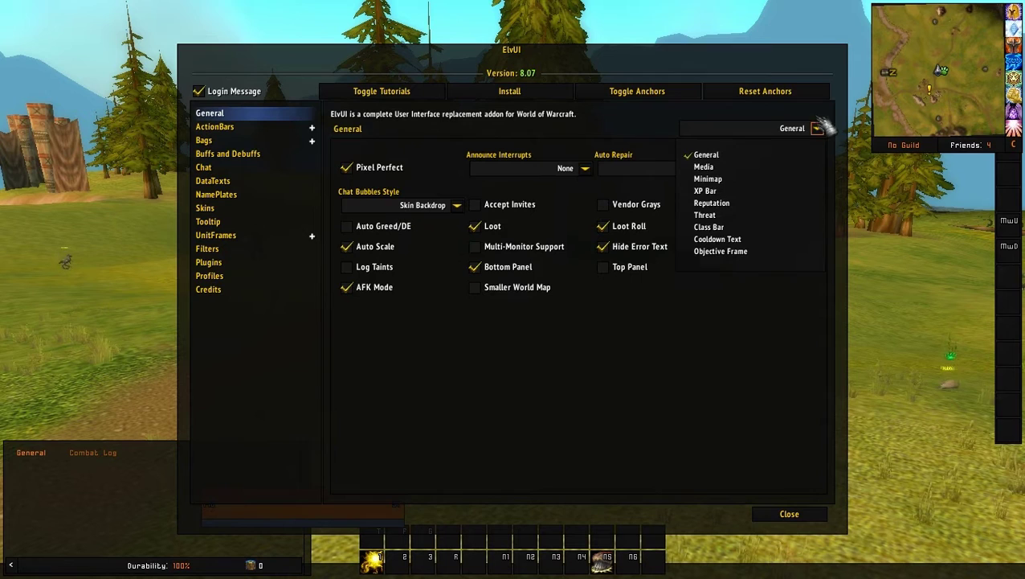
{"action": "left_click", "coordinate": [804, 178]}
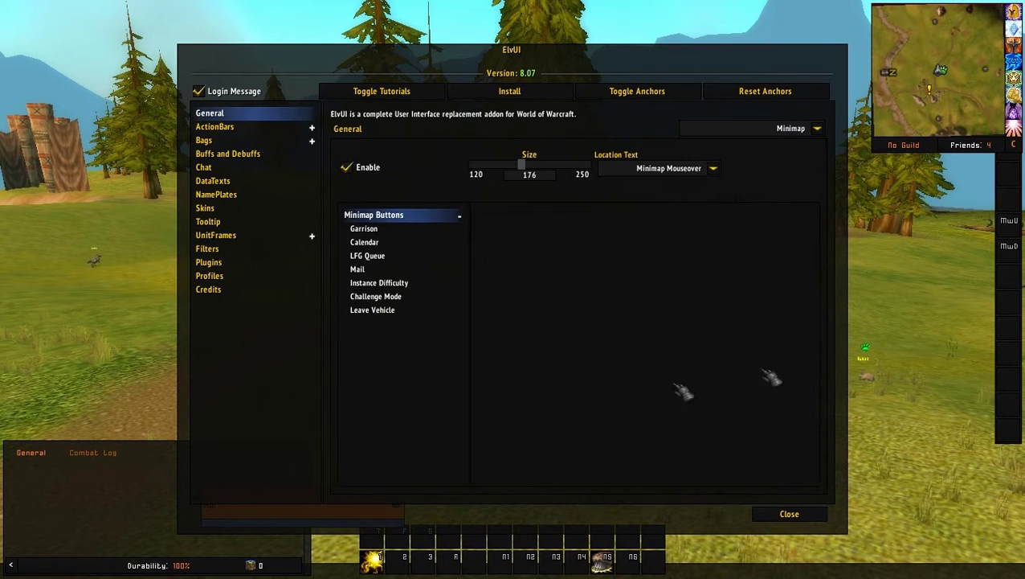
{"action": "left_click", "coordinate": [356, 167]}
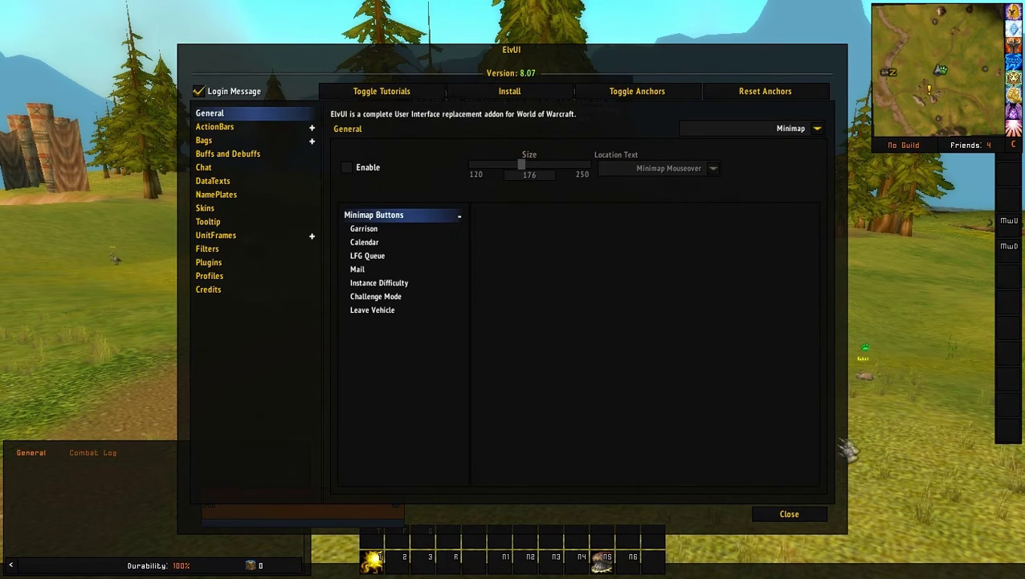
{"action": "left_click", "coordinate": [796, 518]}
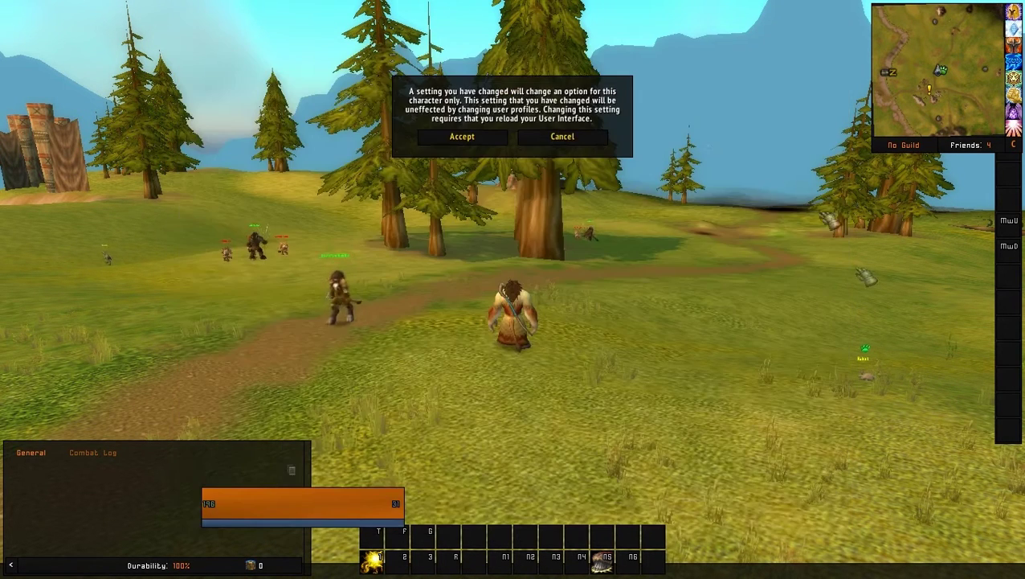
{"action": "left_click", "coordinate": [430, 136]}
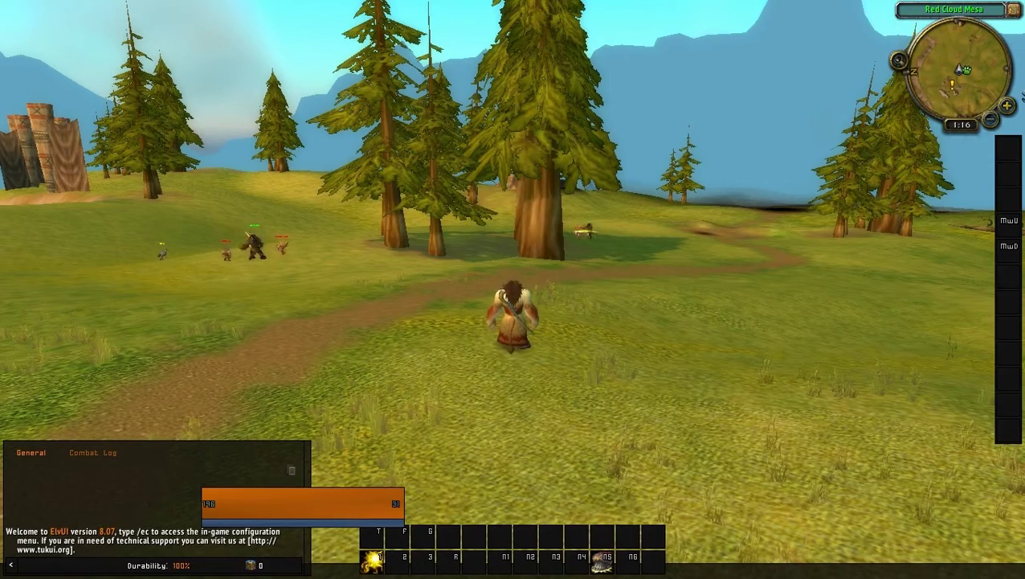
{"action": "key", "text": "a"}
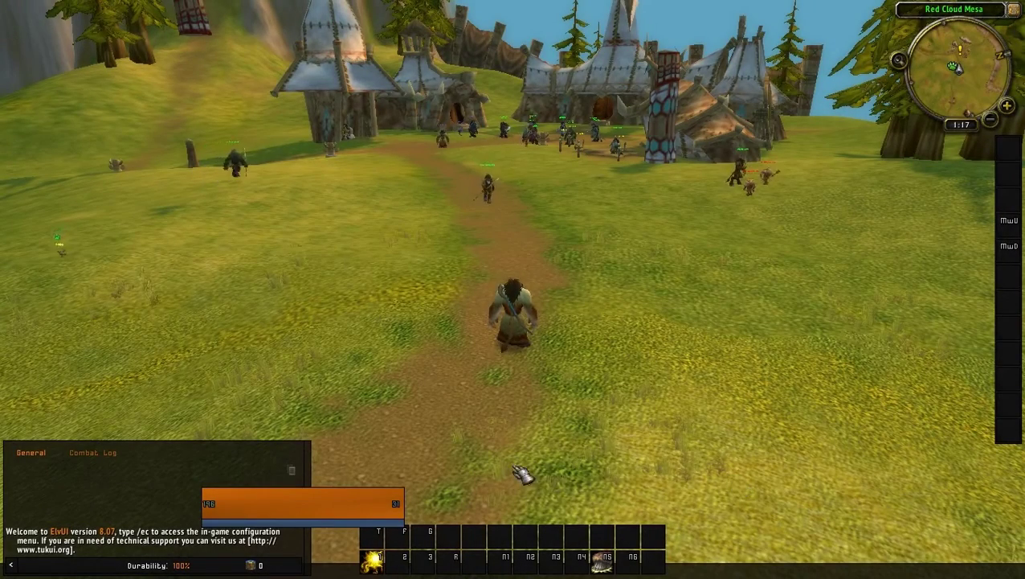
{"action": "mouse_move", "coordinate": [215, 522]}
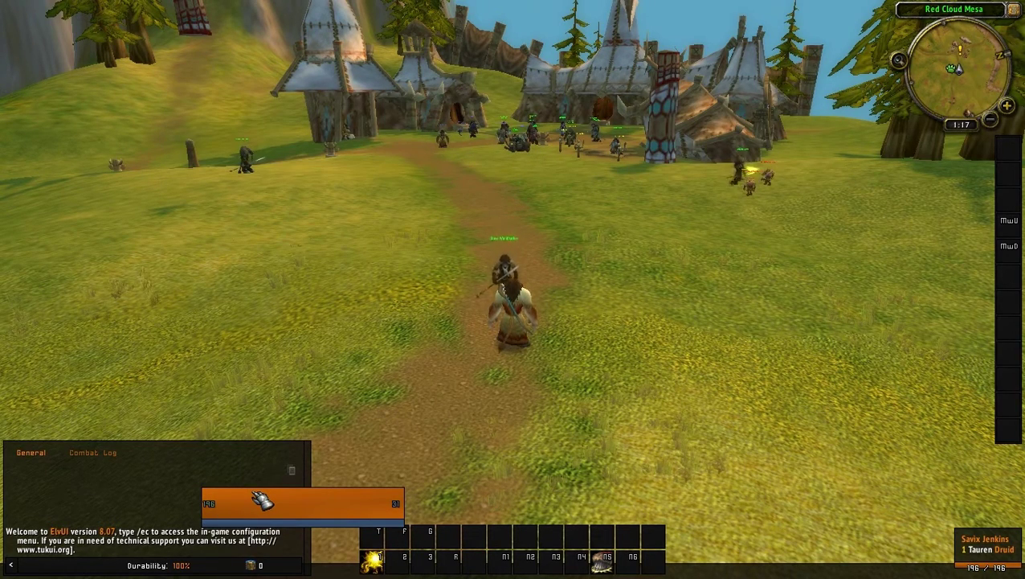
Step: Drag the Player Frame mover to the left side (X 72, Y -272) and lock anchors
{"action": "type", "text": "/elvui"}
{"action": "key", "text": "Return"}
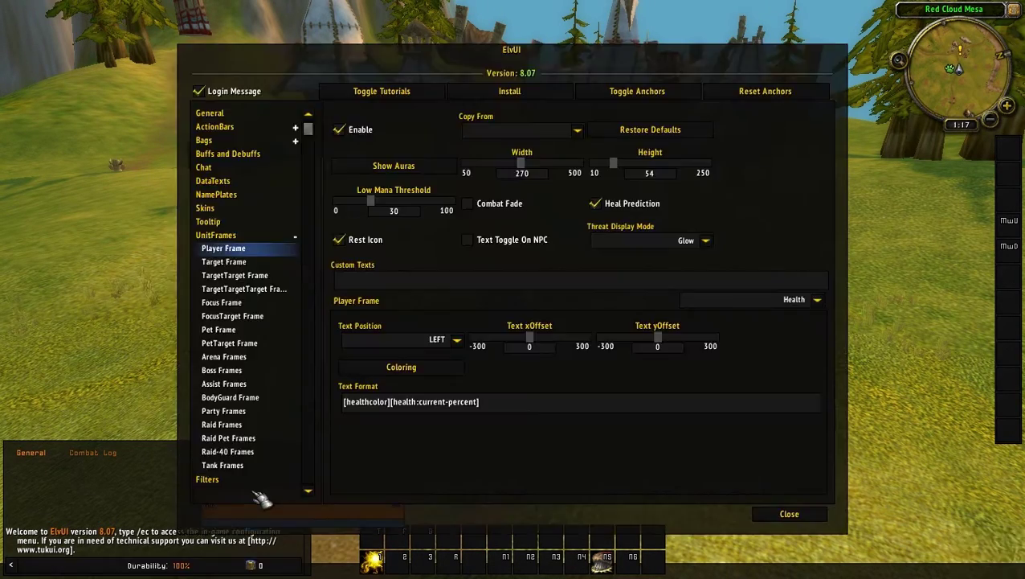
{"action": "left_click", "coordinate": [652, 98]}
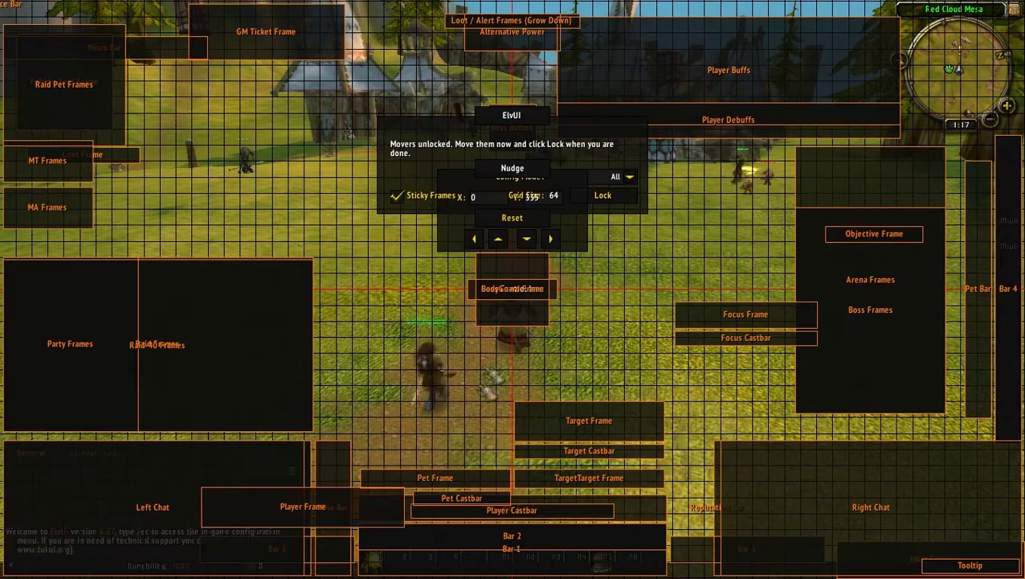
{"action": "left_click_drag", "start_coordinate": [354, 514], "coordinate": [229, 222]}
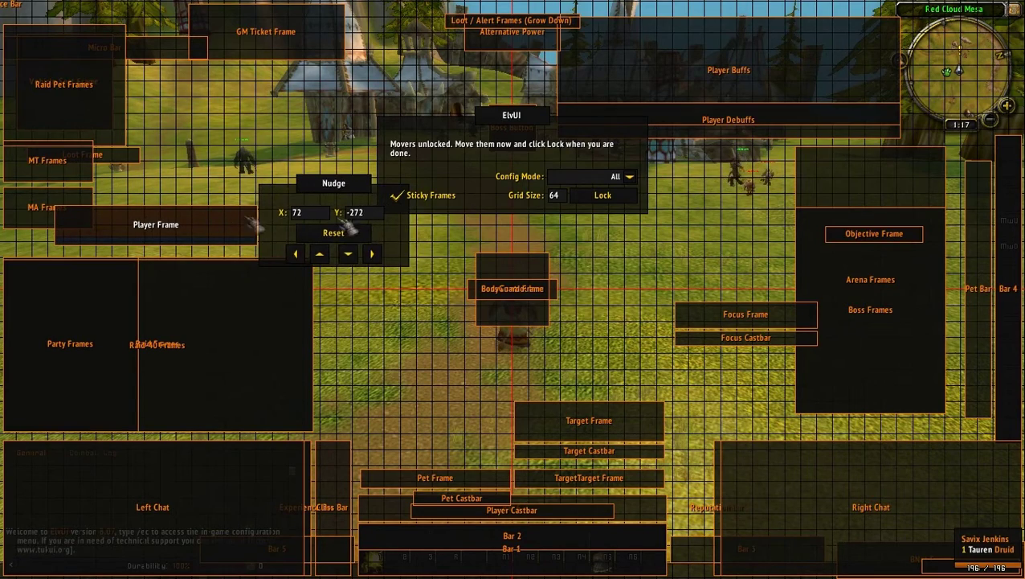
{"action": "left_click", "coordinate": [603, 194]}
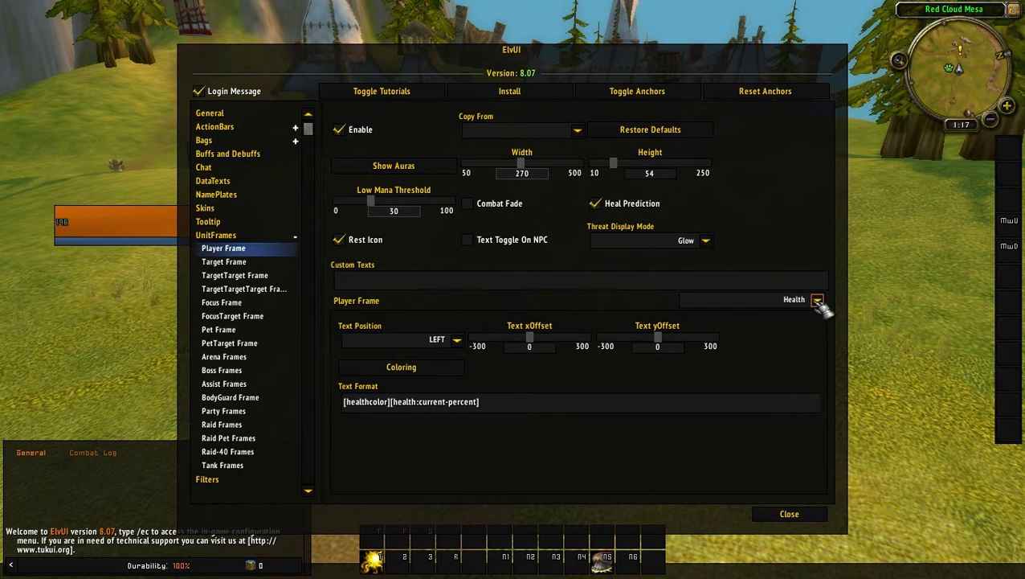
Step: Set the player frame portrait to width 52 and camera distance 1.07, then close settings
{"action": "left_click", "coordinate": [817, 300]}
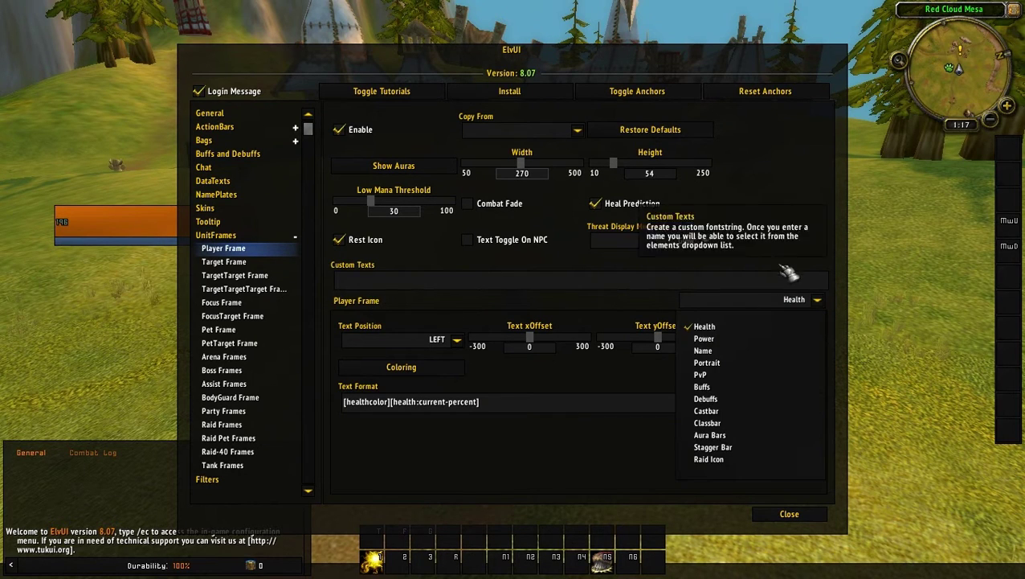
{"action": "left_click", "coordinate": [707, 363]}
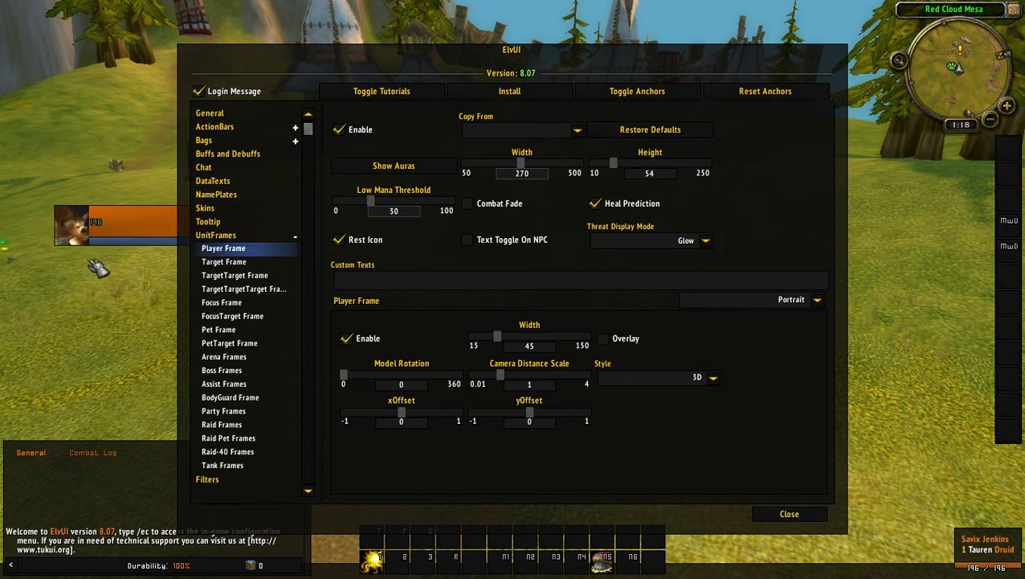
{"action": "left_click_drag", "start_coordinate": [423, 387], "coordinate": [302, 388]}
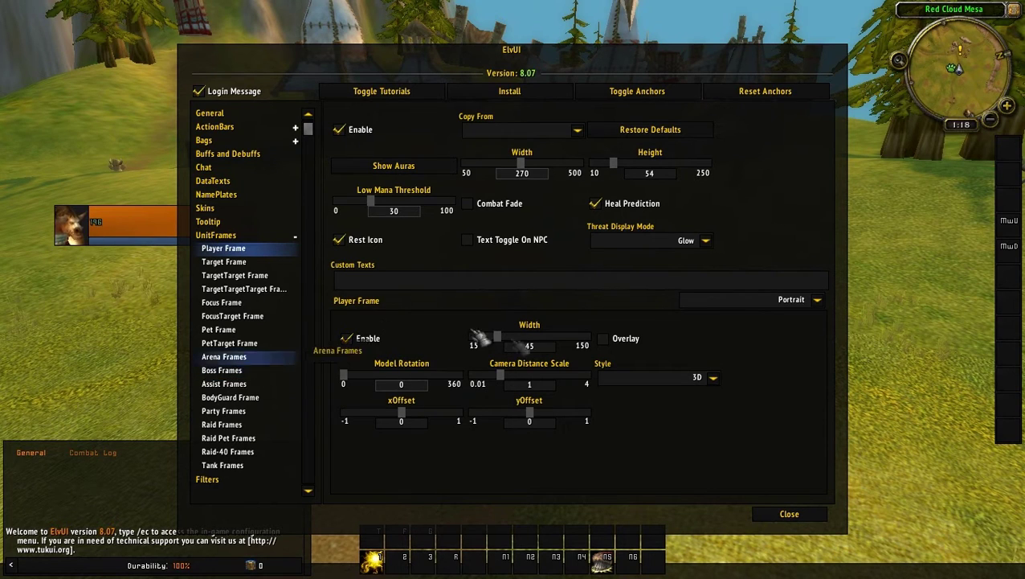
{"action": "left_click_drag", "start_coordinate": [524, 345], "coordinate": [443, 347]}
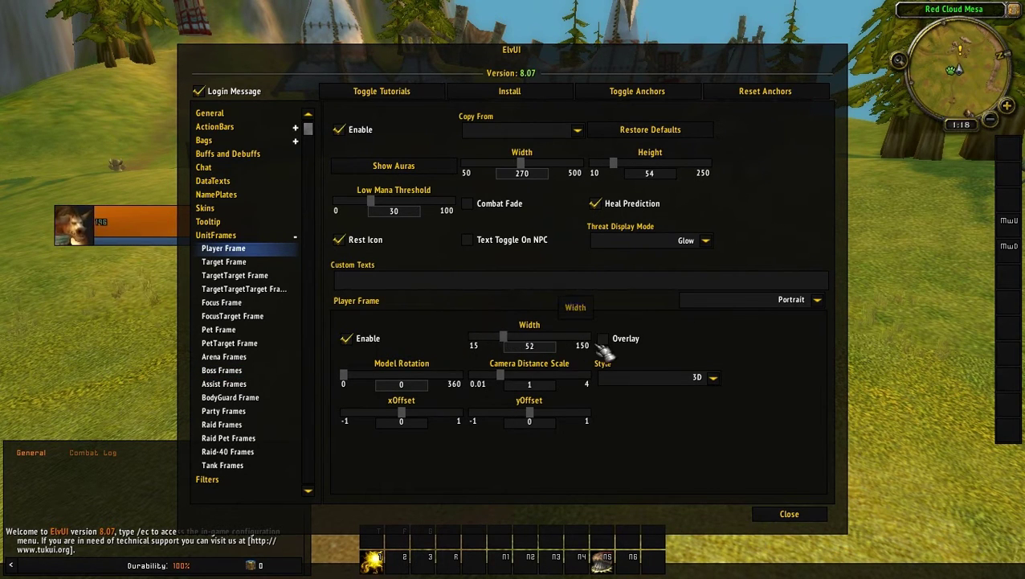
{"action": "left_click", "coordinate": [496, 375]}
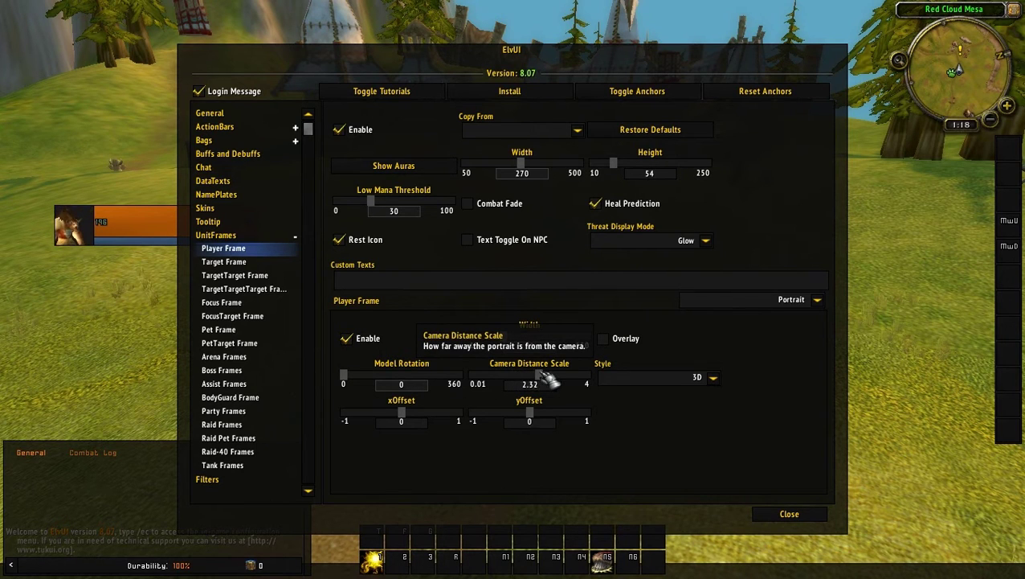
{"action": "left_click_drag", "start_coordinate": [548, 378], "coordinate": [632, 378]}
{"action": "left_click", "coordinate": [547, 376]}
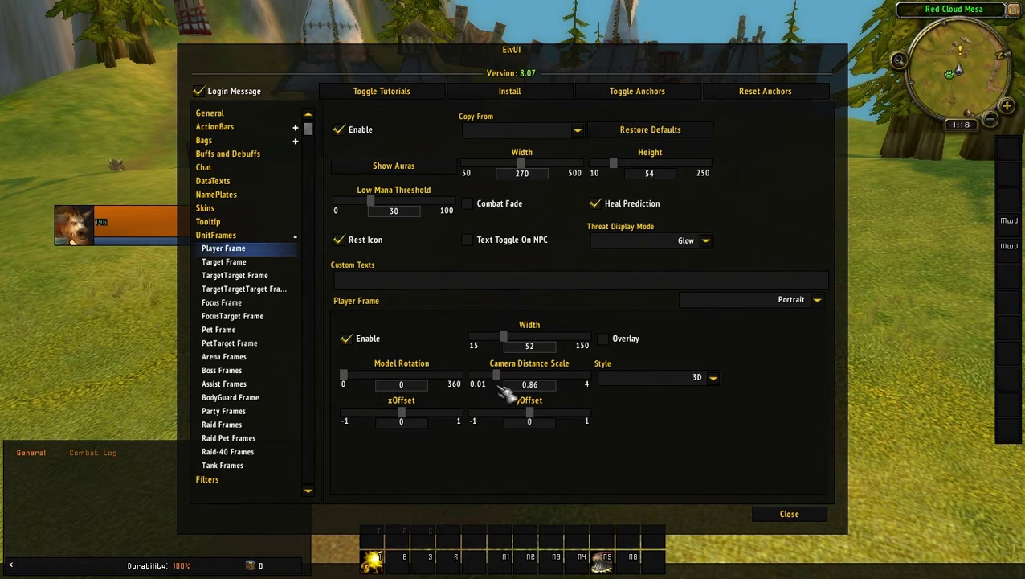
{"action": "left_click_drag", "start_coordinate": [511, 391], "coordinate": [510, 391]}
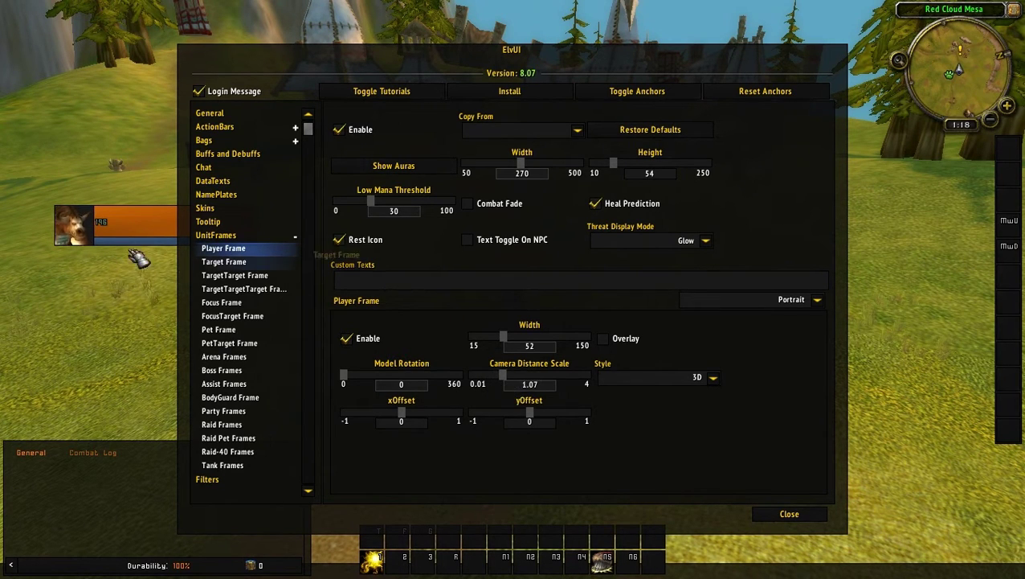
{"action": "left_click", "coordinate": [778, 517]}
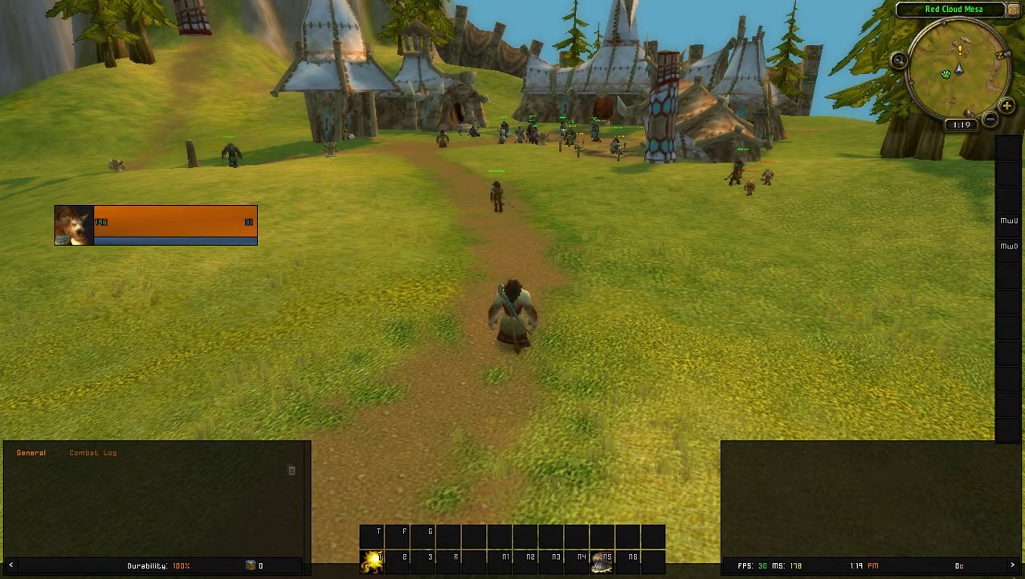
Step: Collapse the right chat panel and its FPS/latency bar with the '>' toggle
{"action": "left_click", "coordinate": [1015, 566]}
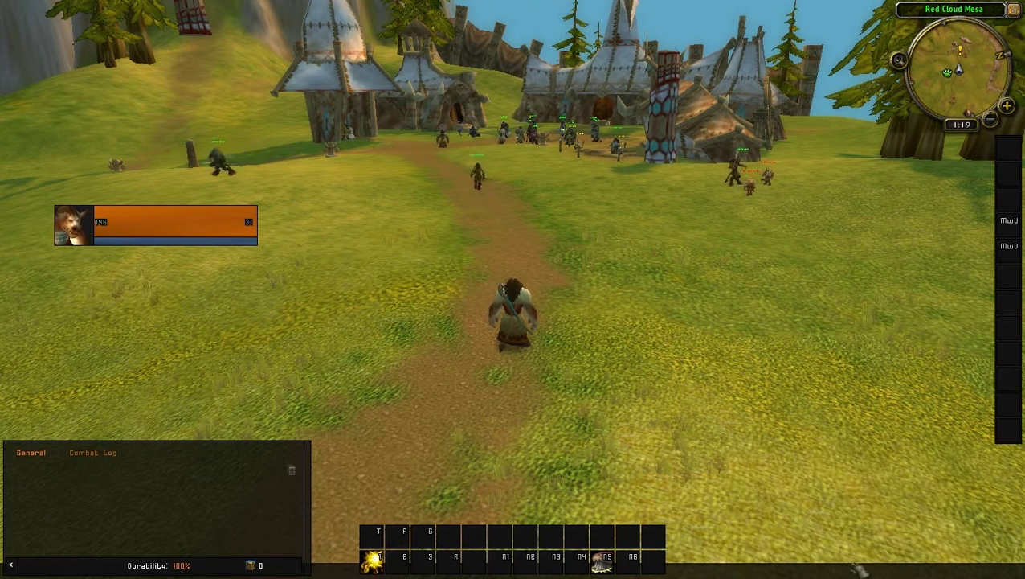
{"action": "left_click", "coordinate": [1015, 566]}
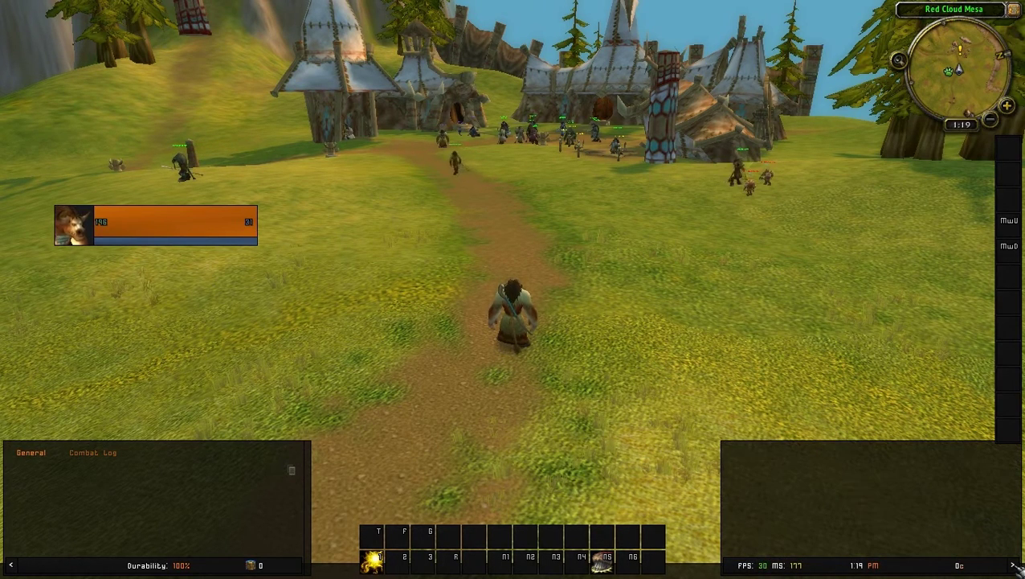
{"action": "mouse_move", "coordinate": [760, 567]}
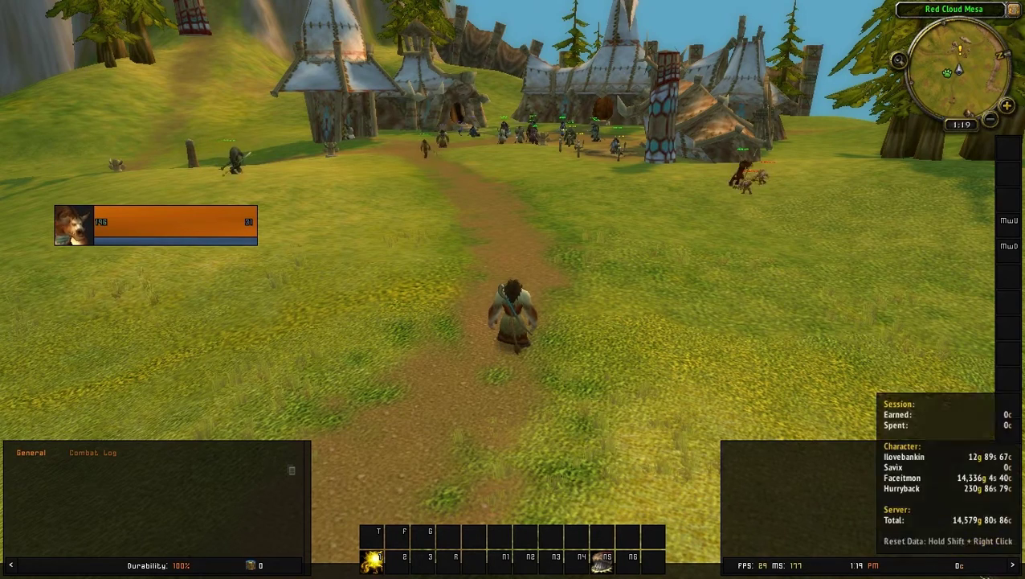
{"action": "left_click", "coordinate": [1012, 565]}
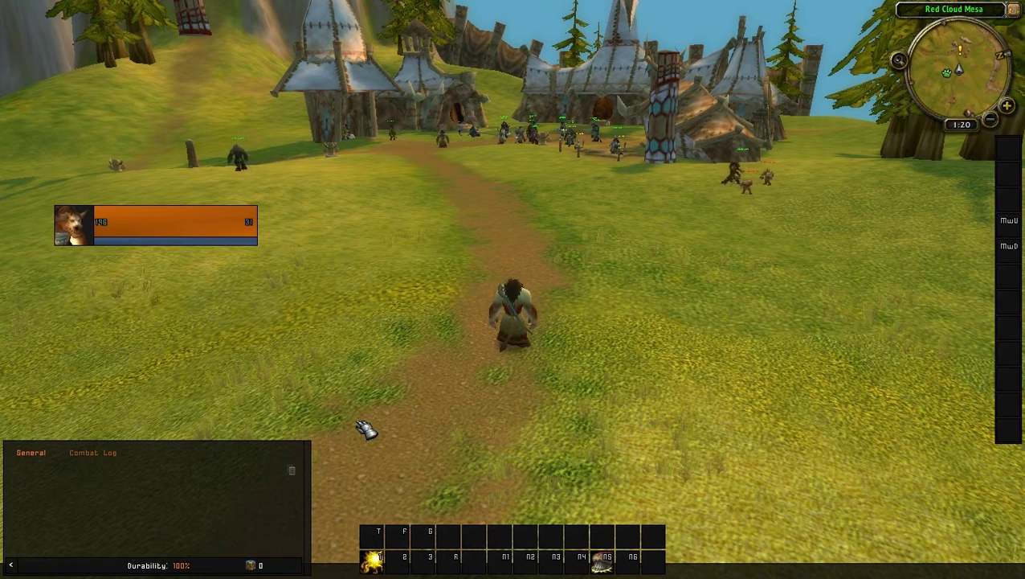
Step: Open the ElvUI settings with /elvui and keep Whisper Alert as the whisper sound
{"action": "type", "text": "/elvui"}
{"action": "key", "text": "Return"}
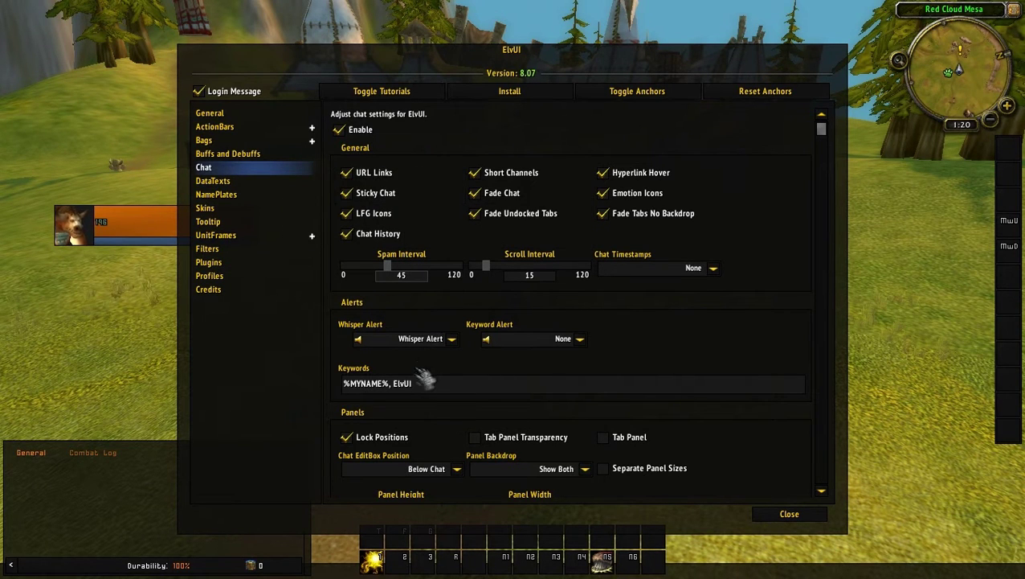
{"action": "left_click", "coordinate": [451, 338]}
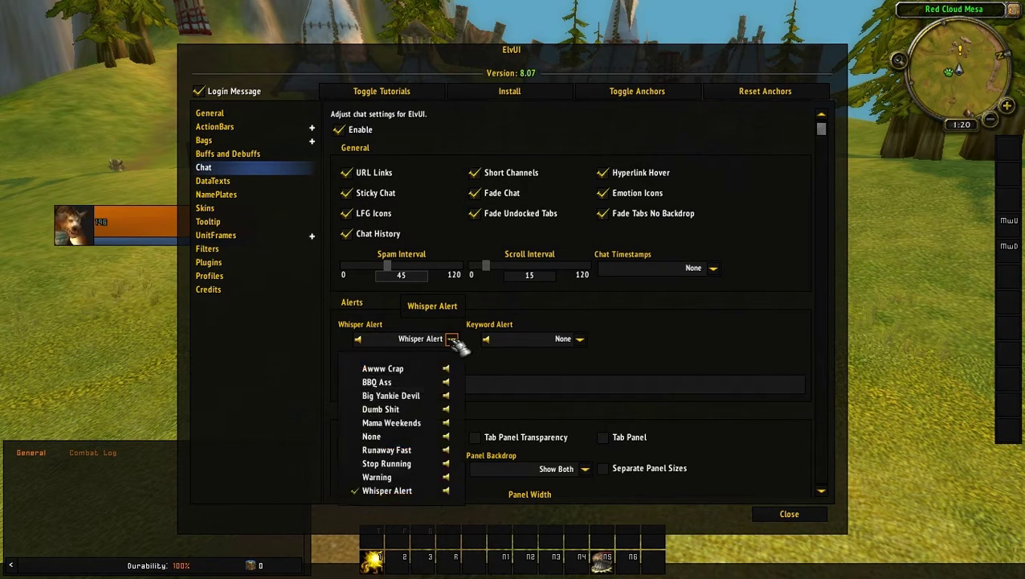
{"action": "left_click", "coordinate": [452, 340]}
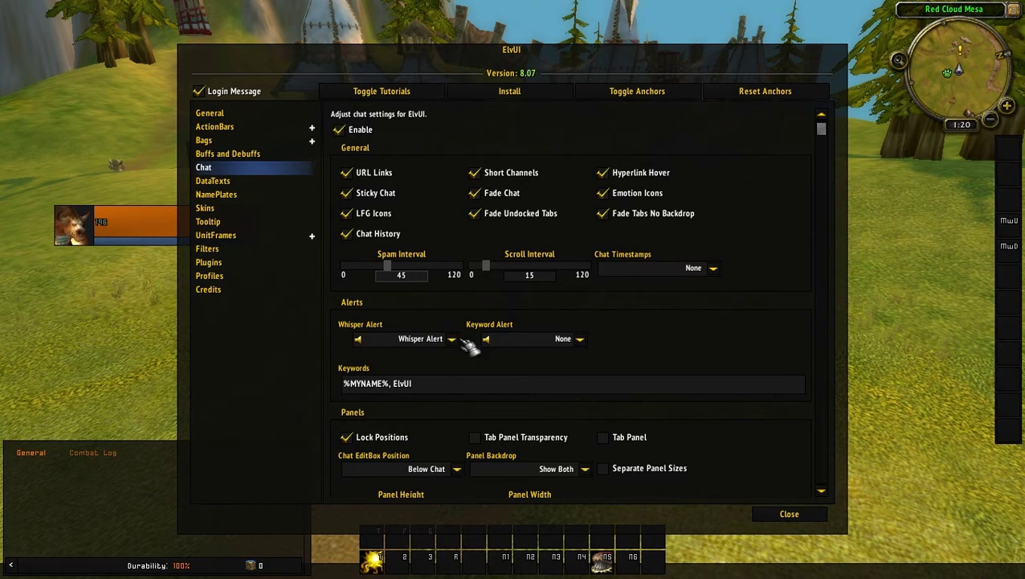
{"action": "left_click", "coordinate": [452, 338]}
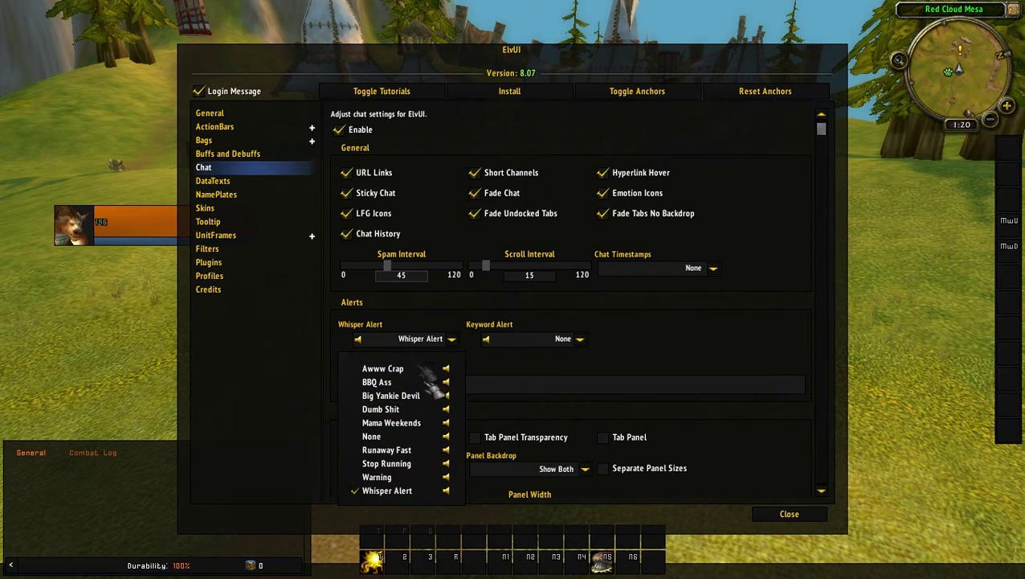
{"action": "left_click", "coordinate": [452, 338]}
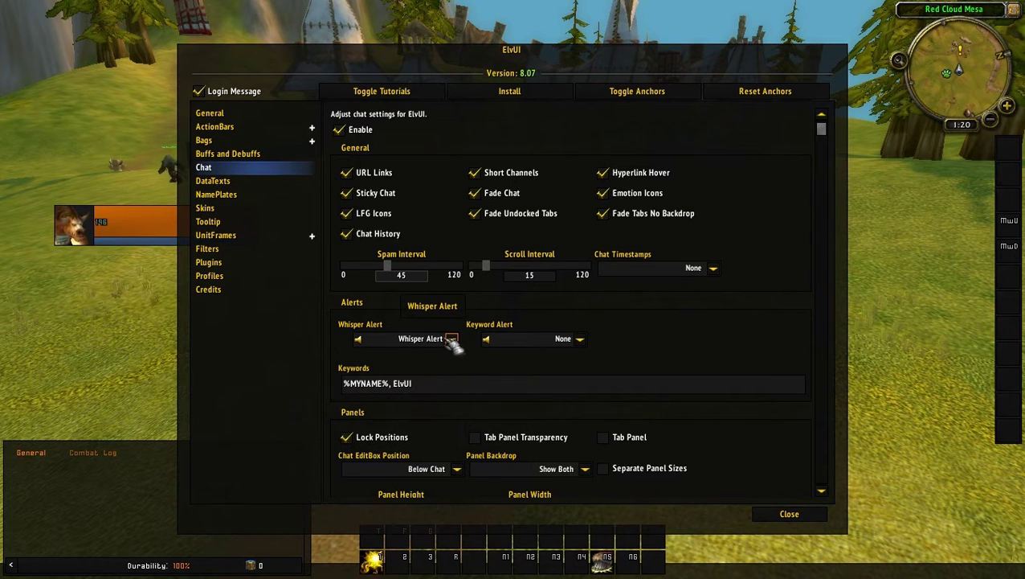
Step: Review the keyword alert sounds, then close ElvUI and accept the interface reload
{"action": "left_click", "coordinate": [580, 339]}
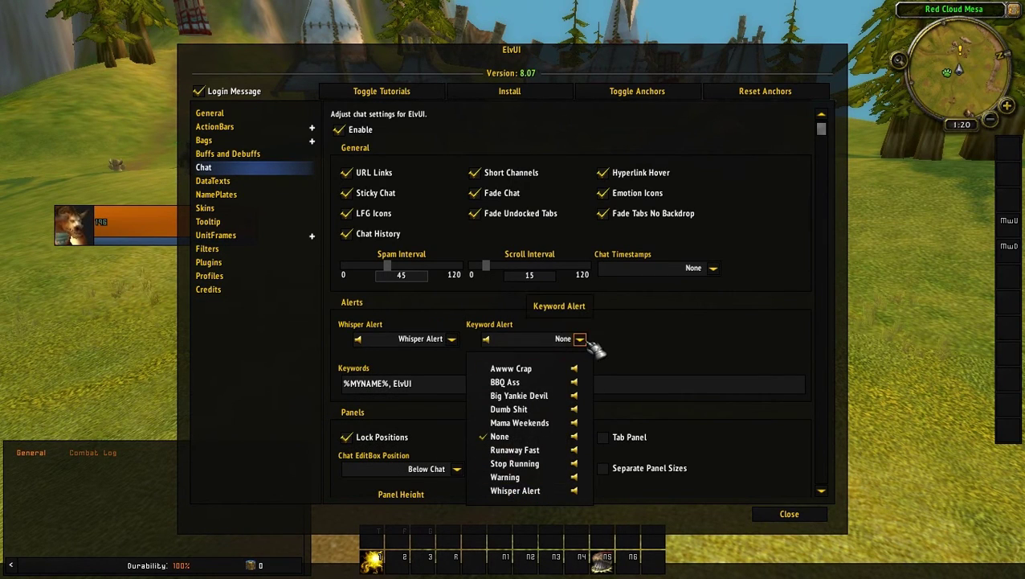
{"action": "left_click", "coordinate": [580, 339]}
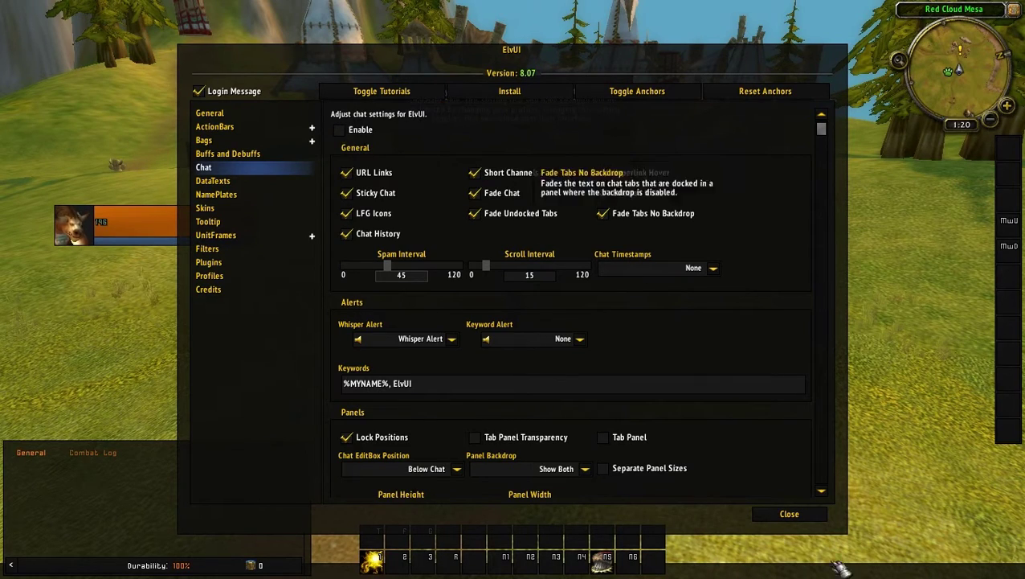
{"action": "left_click", "coordinate": [792, 514]}
{"action": "left_click", "coordinate": [486, 136]}
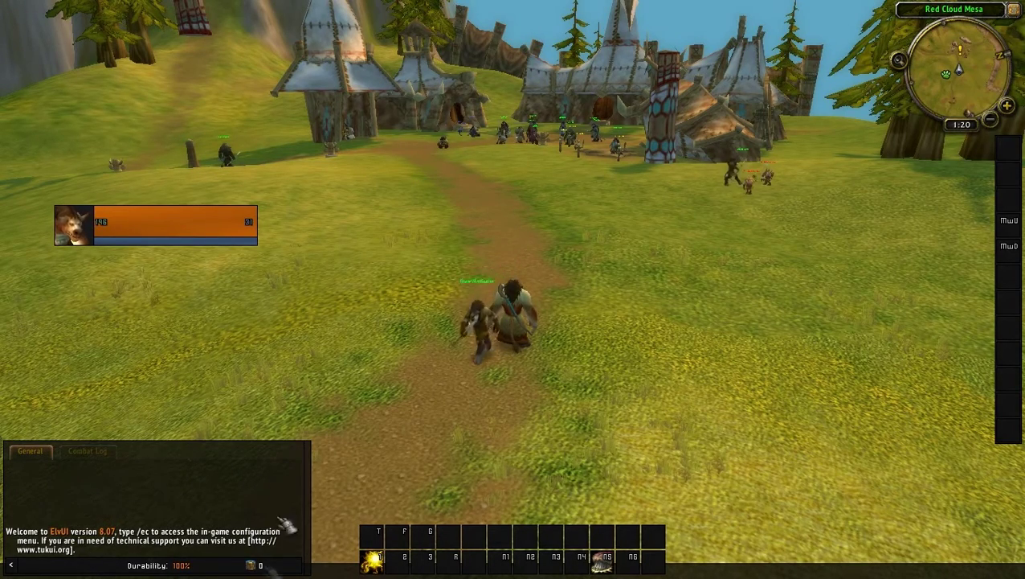
{"action": "left_click", "coordinate": [11, 564]}
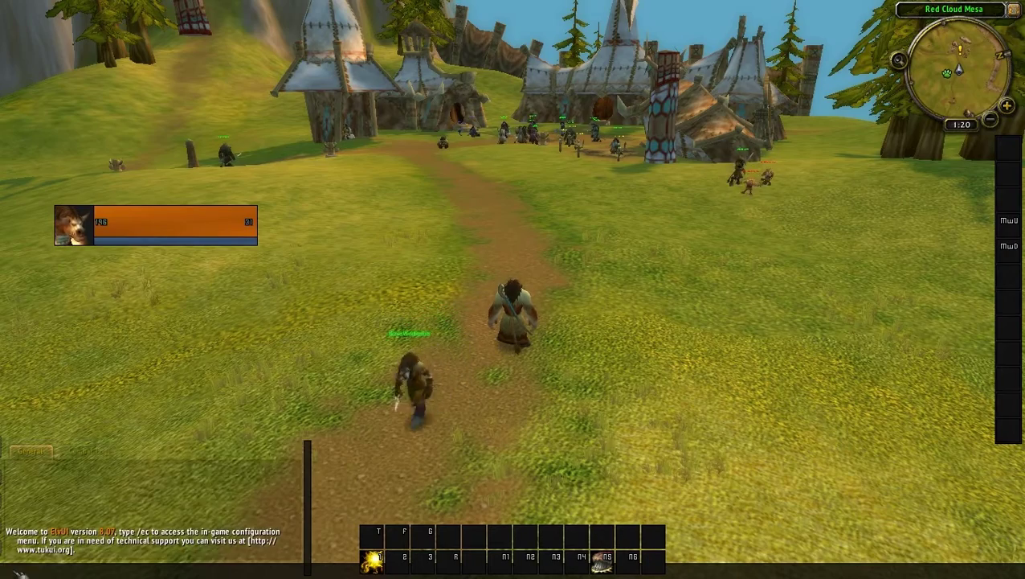
{"action": "key", "text": "Return"}
{"action": "type", "text": "asjdbasd"}
{"action": "key", "text": "Return"}
{"action": "key", "text": "w"}
{"action": "key", "text": "space"}
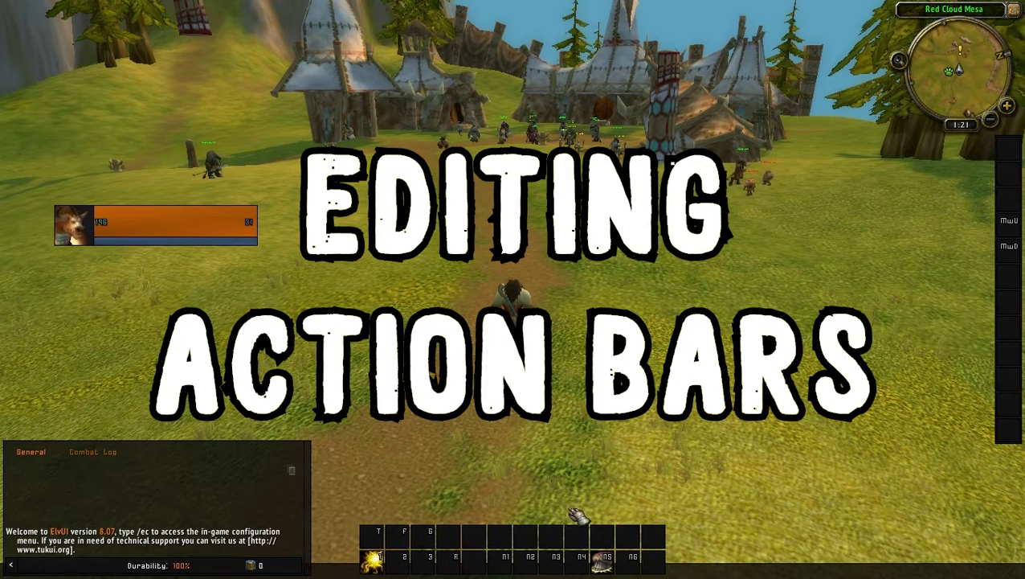
{"action": "mouse_move", "coordinate": [374, 557]}
{"action": "left_mouse_down"}
{"action": "mouse_move", "coordinate": [390, 566]}
{"action": "mouse_move", "coordinate": [374, 558]}
{"action": "left_mouse_up"}
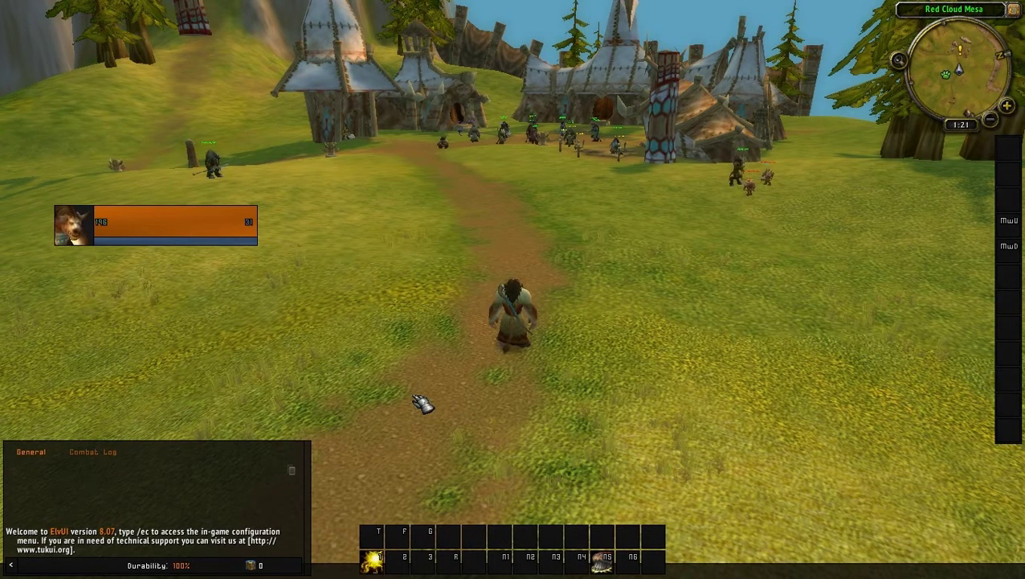
Step: Open the ElvUI config with /e, toggle then relock the anchors, and show Bar 1 settings
{"action": "type", "text": "/elvui"}
{"action": "key", "text": "Return"}
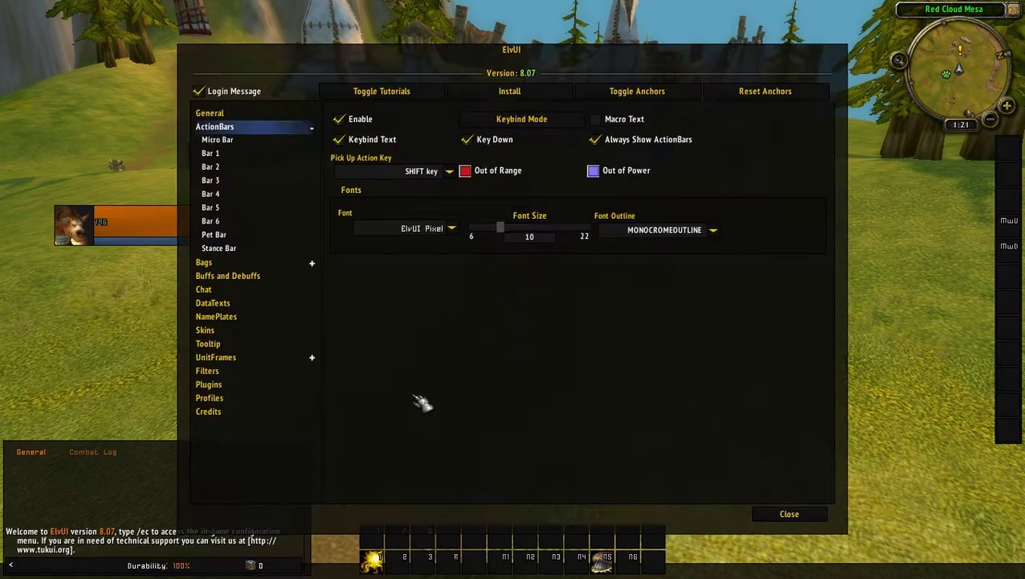
{"action": "left_click", "coordinate": [608, 92]}
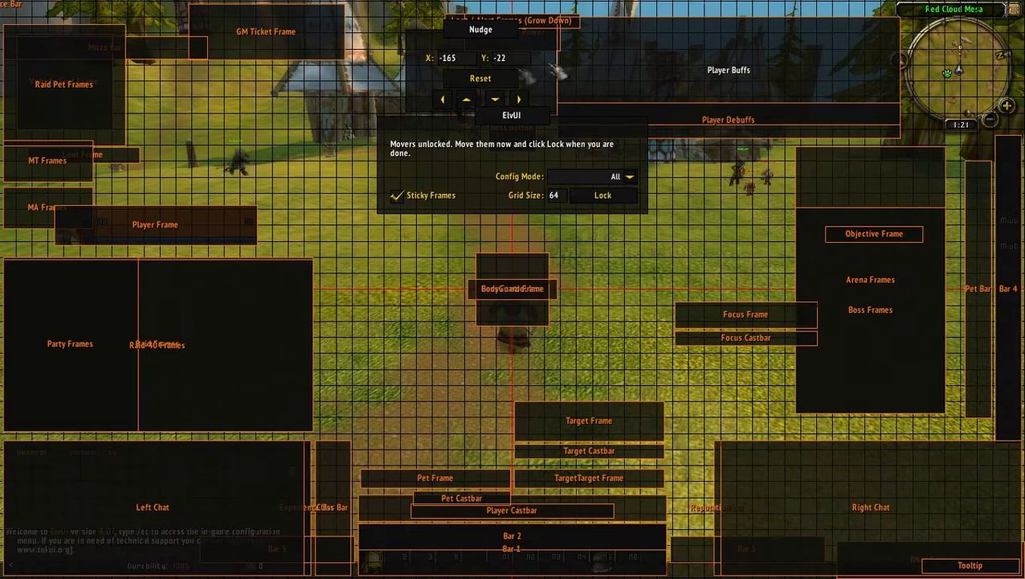
{"action": "mouse_move", "coordinate": [419, 567]}
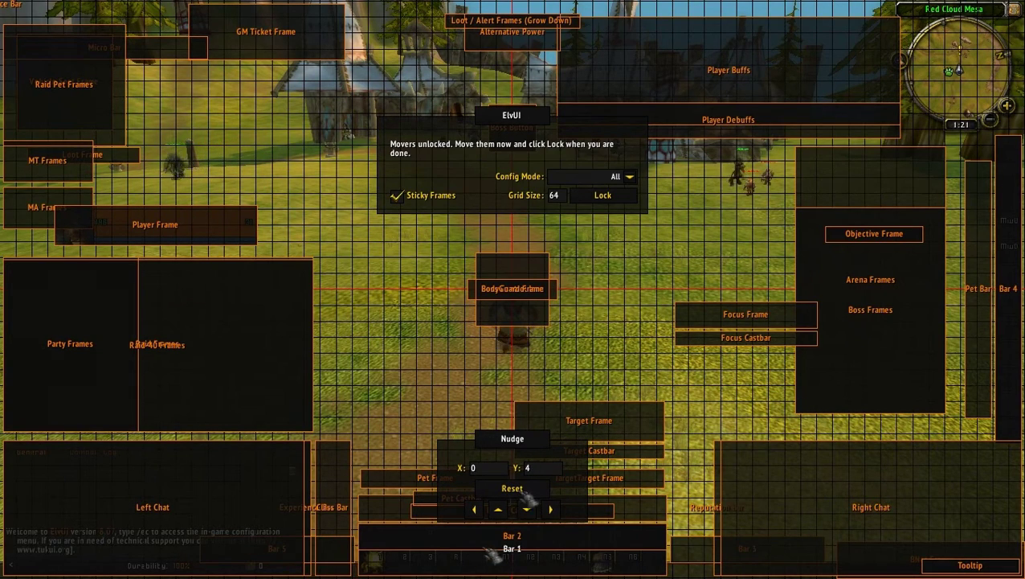
{"action": "left_click", "coordinate": [606, 197]}
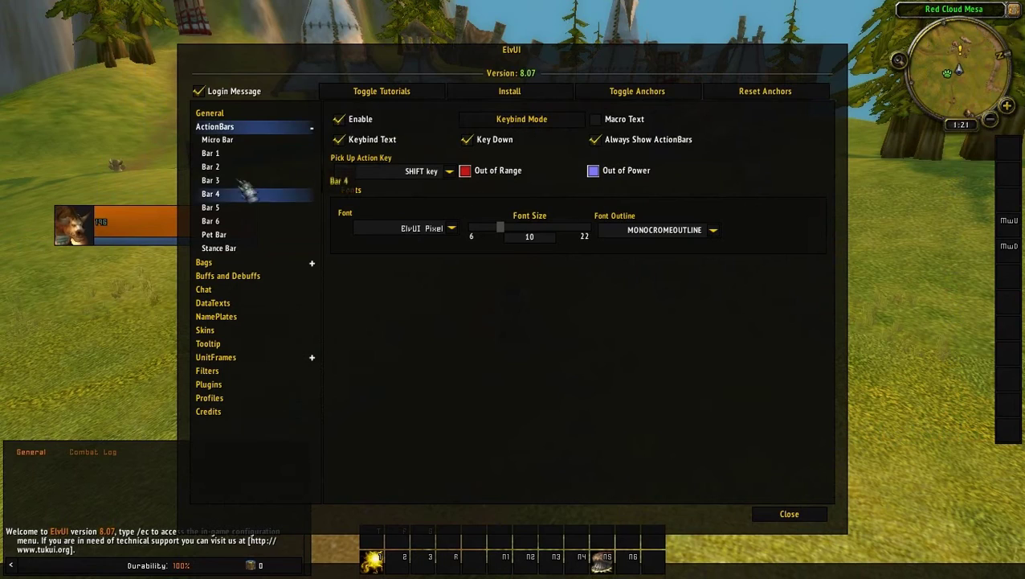
{"action": "left_click", "coordinate": [225, 154]}
Step: Adjust Bar 1's buttons per row, size and spacing, and set Bar 2's spacing to 1
{"action": "left_click_drag", "start_coordinate": [446, 201], "coordinate": [691, 210]}
{"action": "left_click_drag", "start_coordinate": [617, 221], "coordinate": [518, 220]}
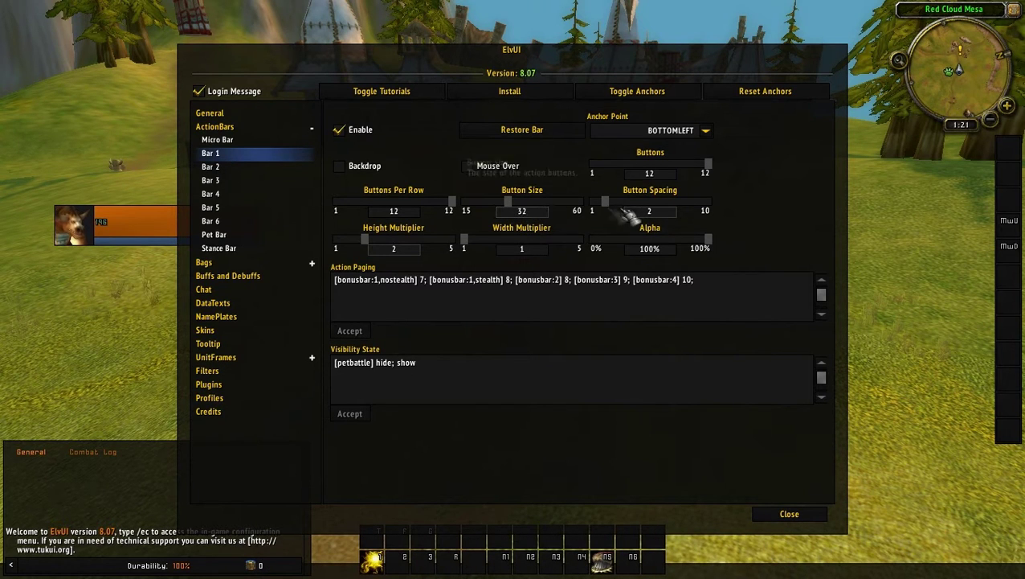
{"action": "left_click_drag", "start_coordinate": [607, 204], "coordinate": [605, 243]}
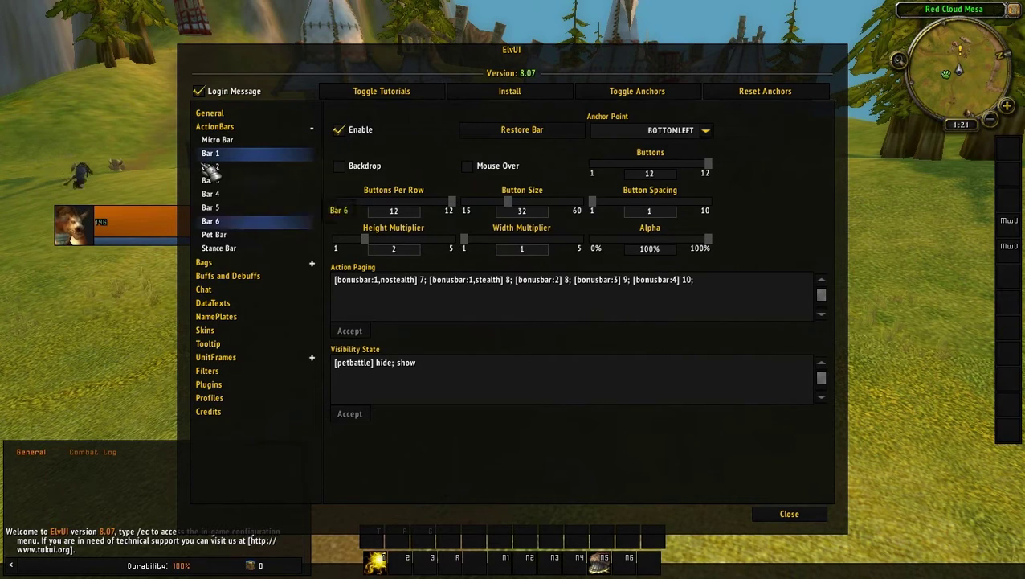
{"action": "left_click", "coordinate": [235, 168]}
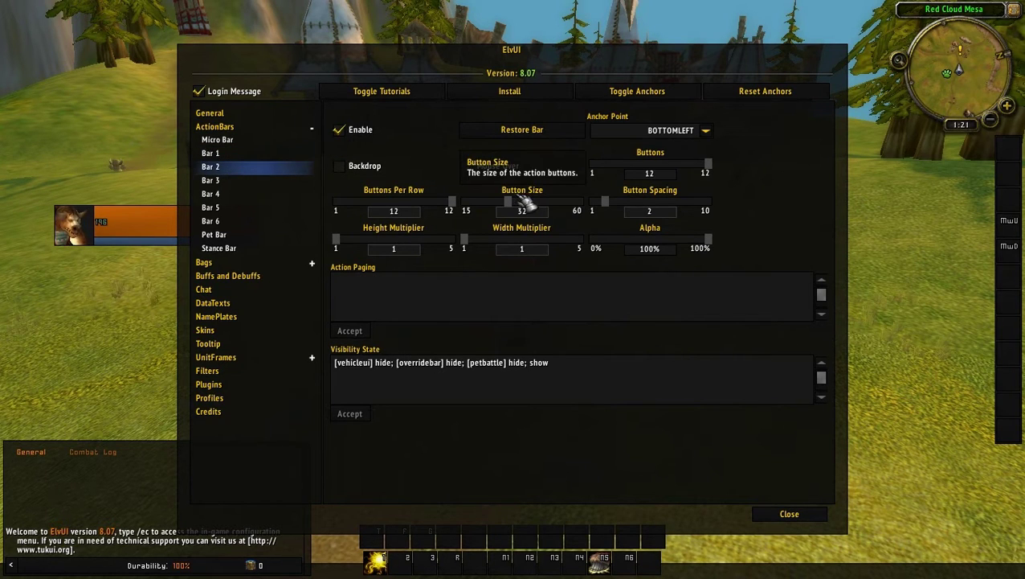
{"action": "left_click_drag", "start_coordinate": [629, 211], "coordinate": [470, 208]}
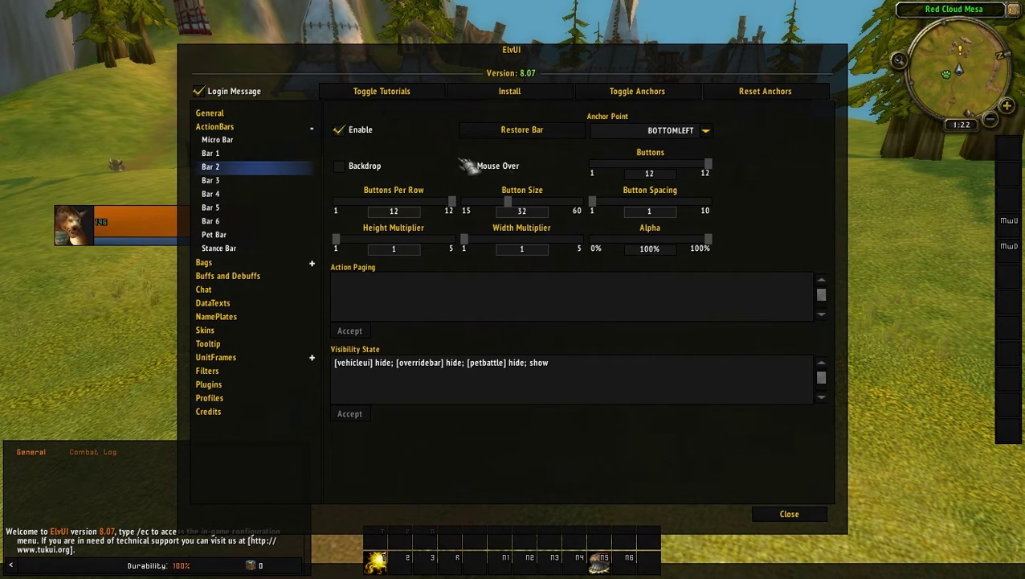
Step: Close the ElvUI config, reopen it with /elvui, and unlock the frame movers
{"action": "left_click", "coordinate": [789, 514]}
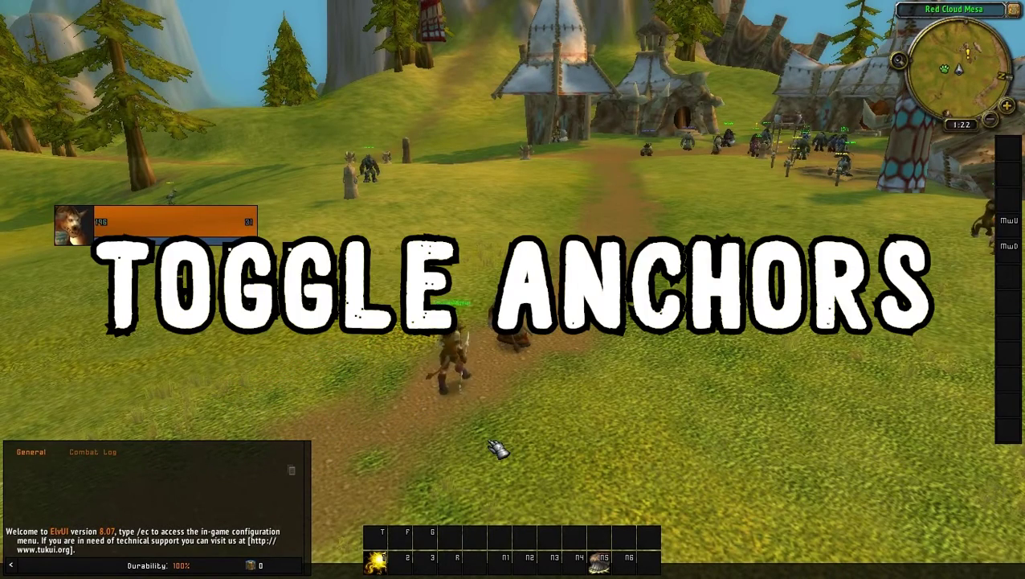
{"action": "type", "text": "/elvui"}
{"action": "key", "text": "Return"}
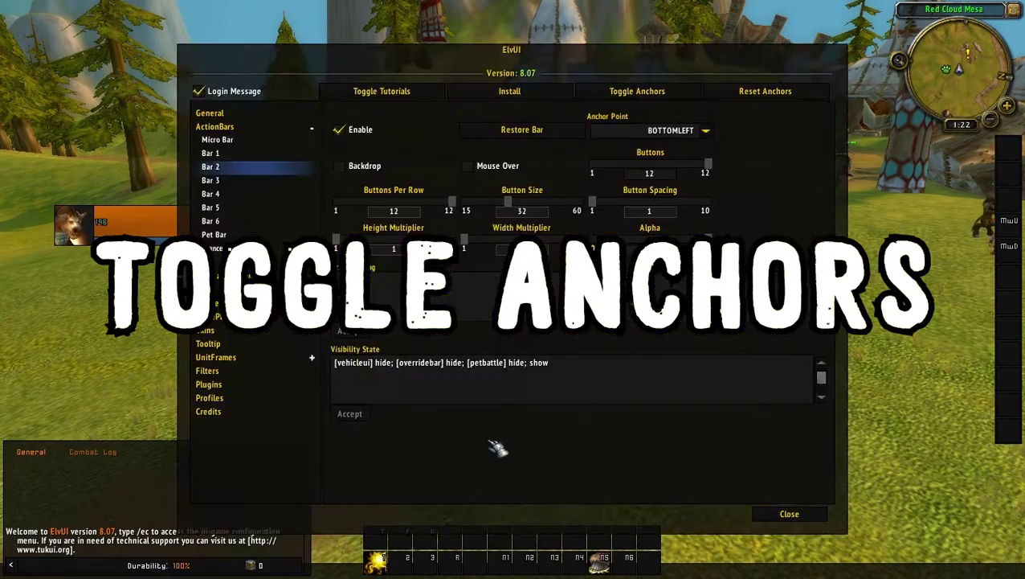
{"action": "left_click", "coordinate": [637, 91]}
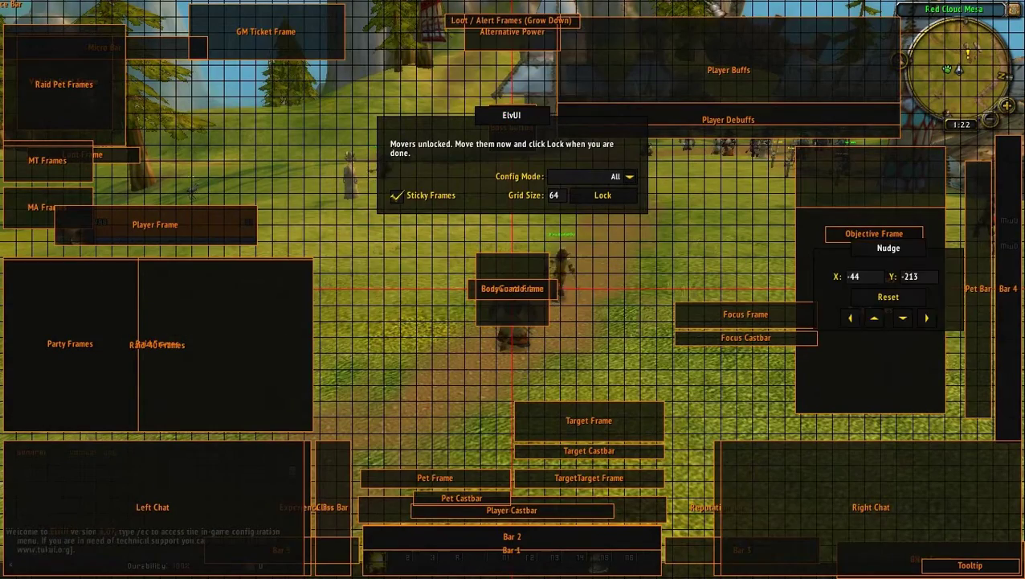
Step: Raise the raid frames, centre the player frame, and move the target and focus frames right
{"action": "left_click_drag", "start_coordinate": [71, 329], "coordinate": [34, 366]}
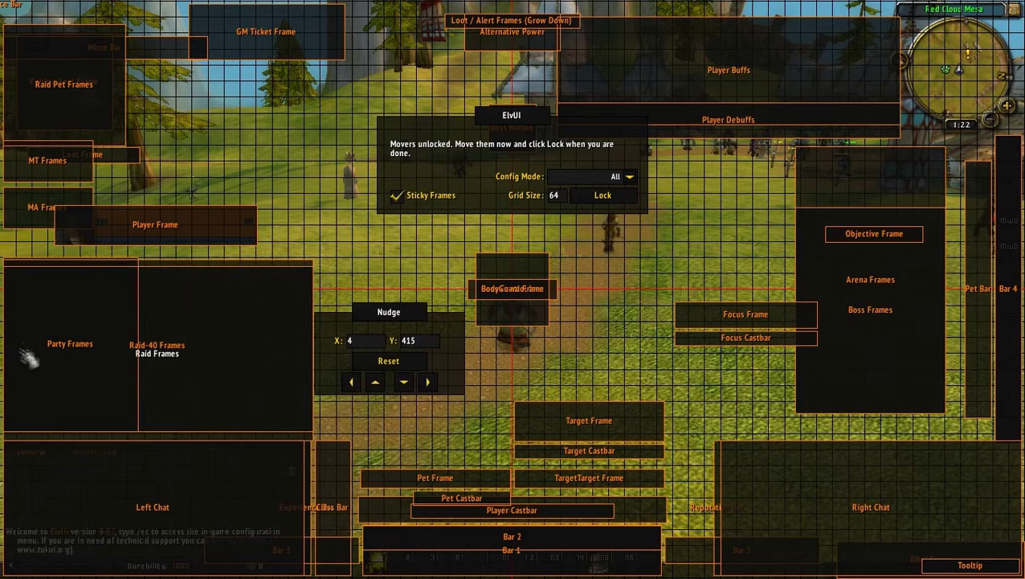
{"action": "left_click_drag", "start_coordinate": [218, 243], "coordinate": [475, 390]}
{"action": "left_click_drag", "start_coordinate": [578, 419], "coordinate": [684, 363]}
{"action": "left_click_drag", "start_coordinate": [737, 317], "coordinate": [854, 331]}
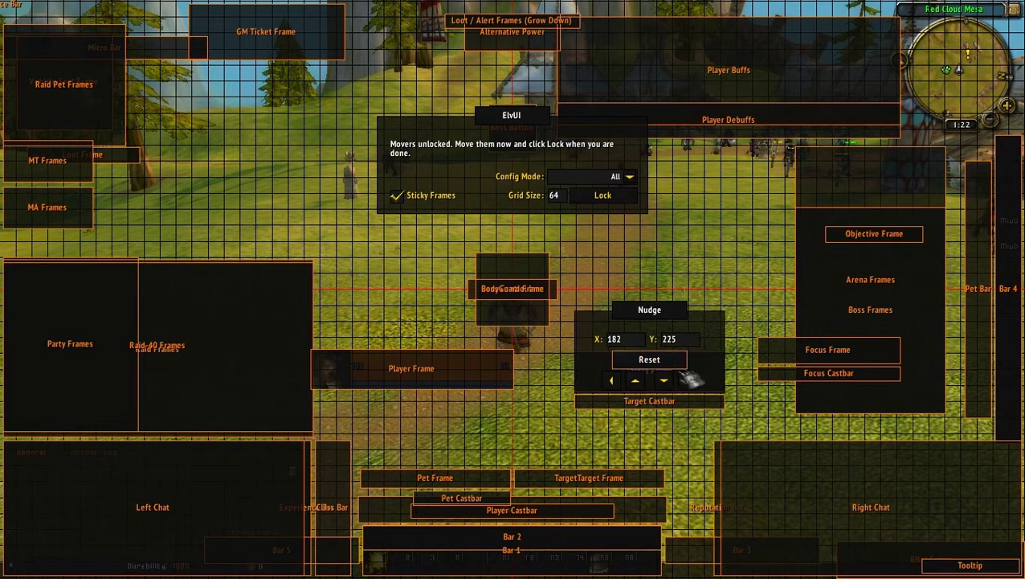
Step: Nudge the target castbar up a few pixels
{"action": "left_click", "coordinate": [636, 379]}
{"action": "left_click", "coordinate": [636, 379]}
{"action": "left_click", "coordinate": [636, 378]}
{"action": "left_click", "coordinate": [636, 377]}
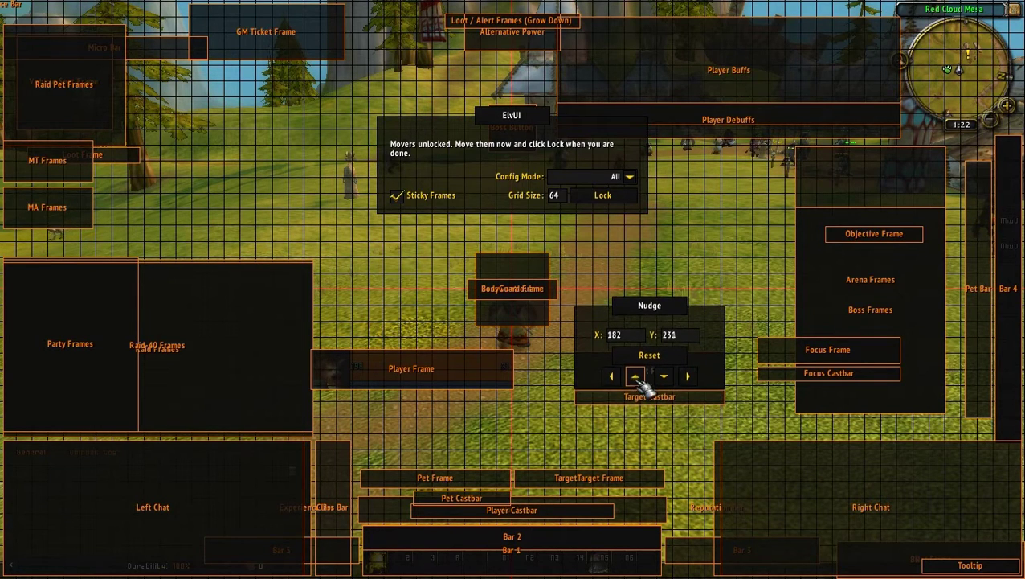
{"action": "left_click", "coordinate": [640, 380]}
{"action": "left_click", "coordinate": [640, 380]}
{"action": "left_click", "coordinate": [641, 379]}
{"action": "left_click", "coordinate": [640, 378]}
{"action": "left_click", "coordinate": [640, 377]}
{"action": "left_click", "coordinate": [641, 378]}
{"action": "left_click", "coordinate": [640, 377]}
{"action": "left_click", "coordinate": [640, 376]}
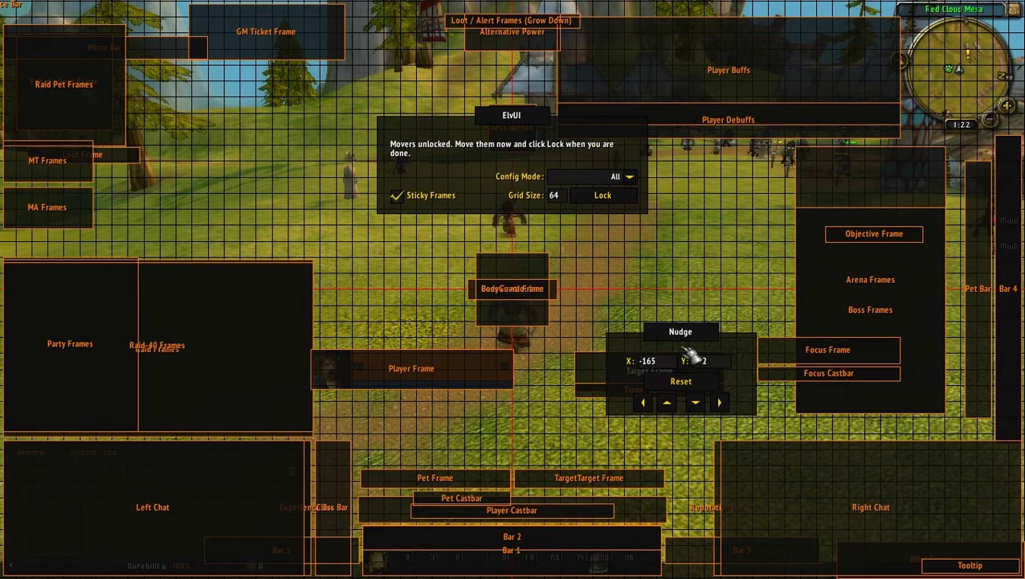
Step: Fine-tune the target, focus and player frame positions, then lock the movers
{"action": "mouse_move", "coordinate": [592, 390]}
{"action": "left_mouse_down"}
{"action": "mouse_move", "coordinate": [596, 338]}
{"action": "mouse_move", "coordinate": [600, 384]}
{"action": "mouse_move", "coordinate": [586, 361]}
{"action": "mouse_move", "coordinate": [594, 380]}
{"action": "left_mouse_up"}
{"action": "left_click_drag", "start_coordinate": [829, 358], "coordinate": [778, 368]}
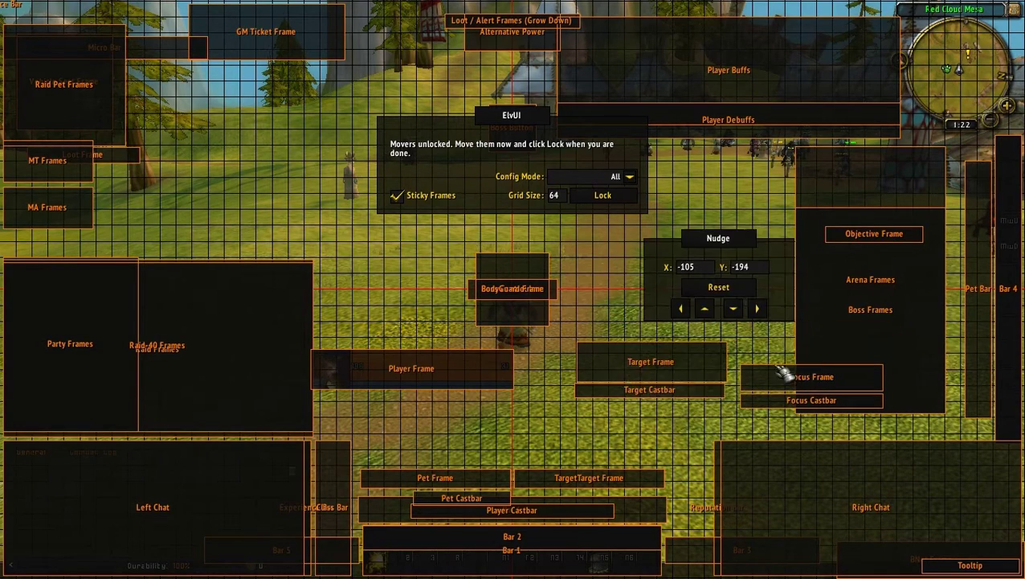
{"action": "left_click_drag", "start_coordinate": [389, 373], "coordinate": [452, 399]}
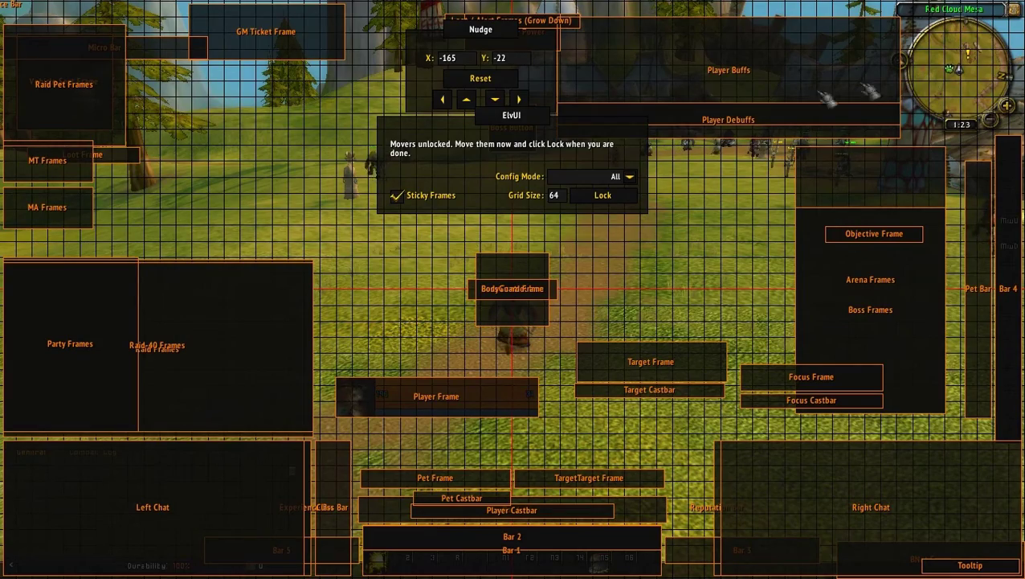
{"action": "left_click", "coordinate": [605, 196]}
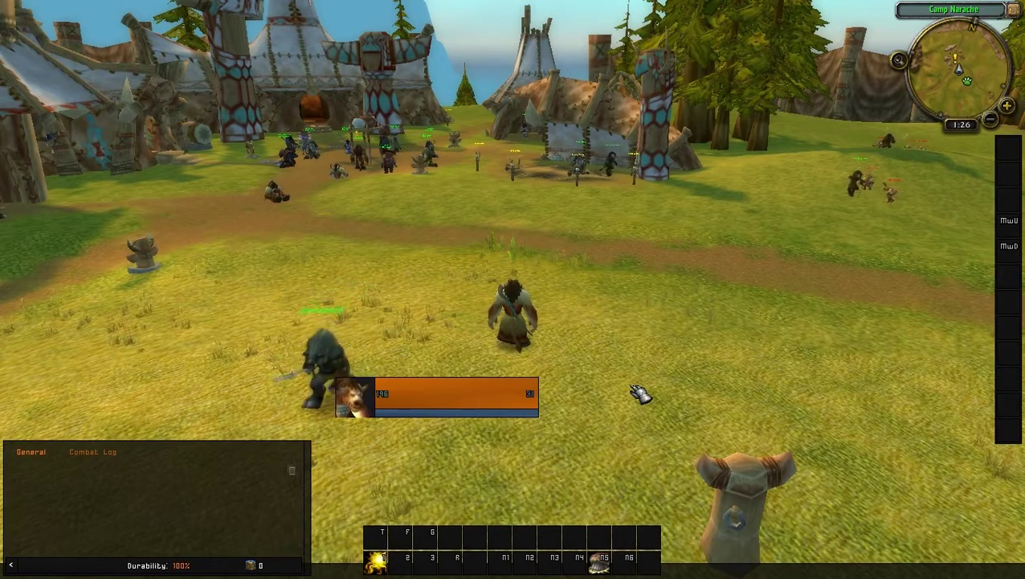
Step: Turn the character with the A key to view the relocated player frame
{"action": "key", "text": "a"}
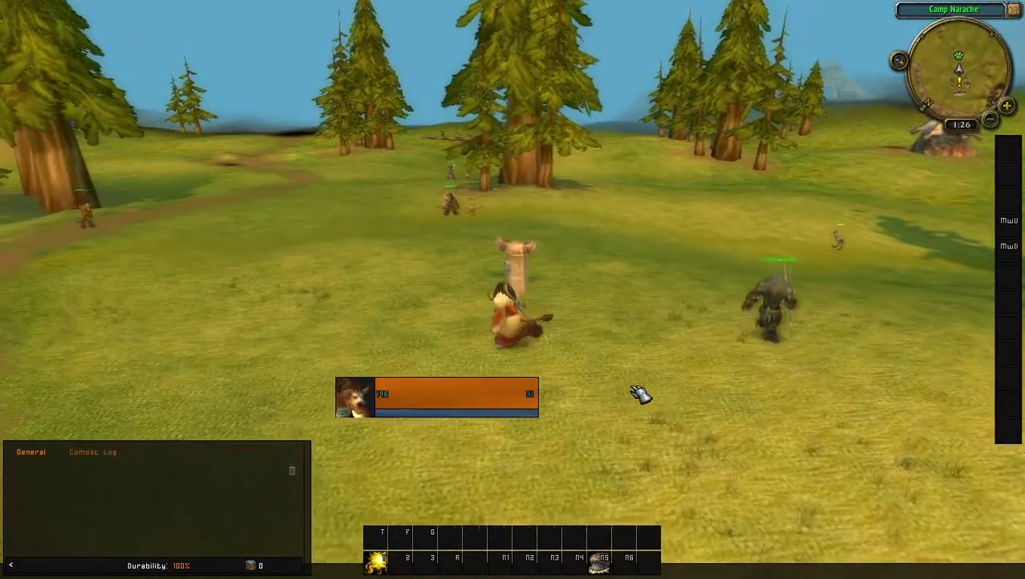